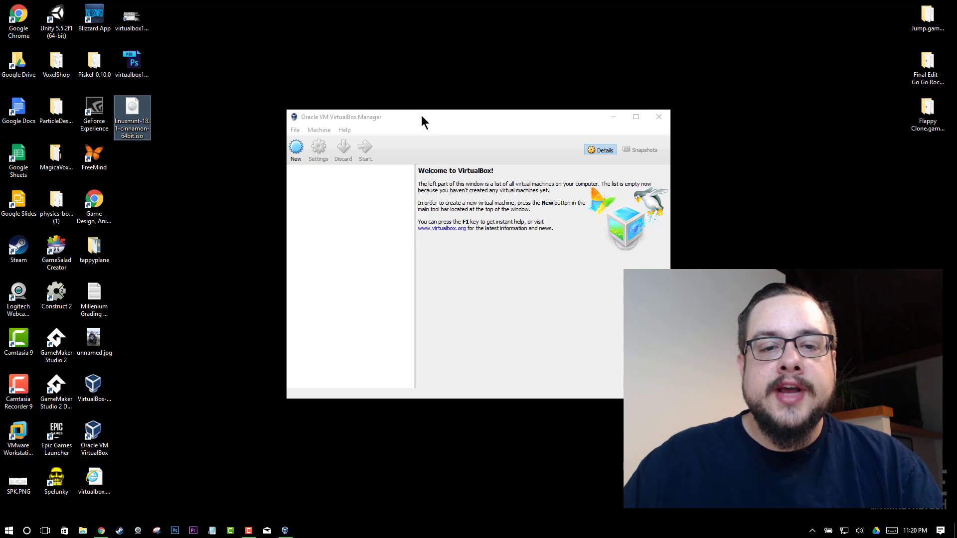
Create a new VM named 'Linux Mint 18' (Linux, Ubuntu 64-bit) and continue past the name page.
{"action": "mouse_move", "coordinate": [421, 119]}
{"action": "left_mouse_down"}
{"action": "mouse_move", "coordinate": [405, 120]}
{"action": "mouse_move", "coordinate": [430, 126]}
{"action": "left_mouse_up"}
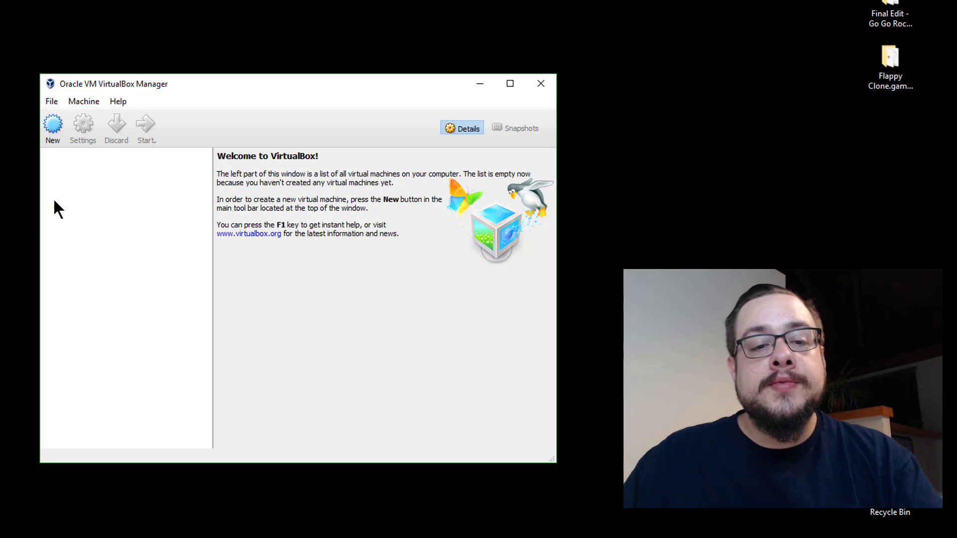
{"action": "left_click", "coordinate": [61, 136]}
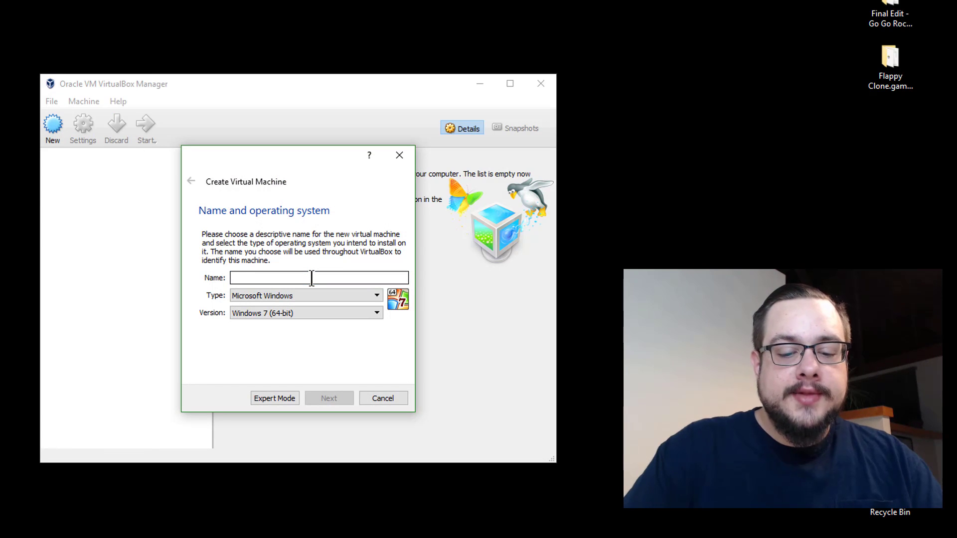
{"action": "type", "text": "Linux Mint "}
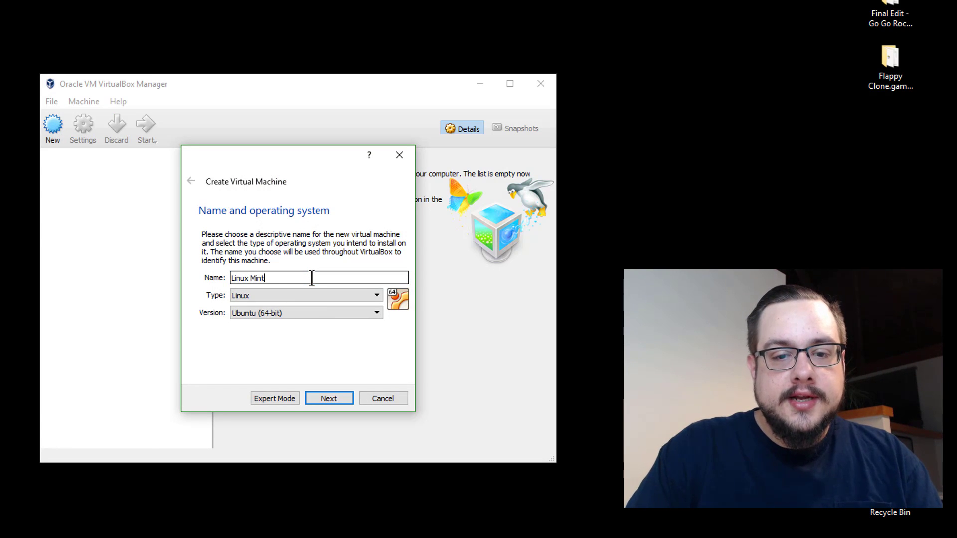
{"action": "type", "text": "18"}
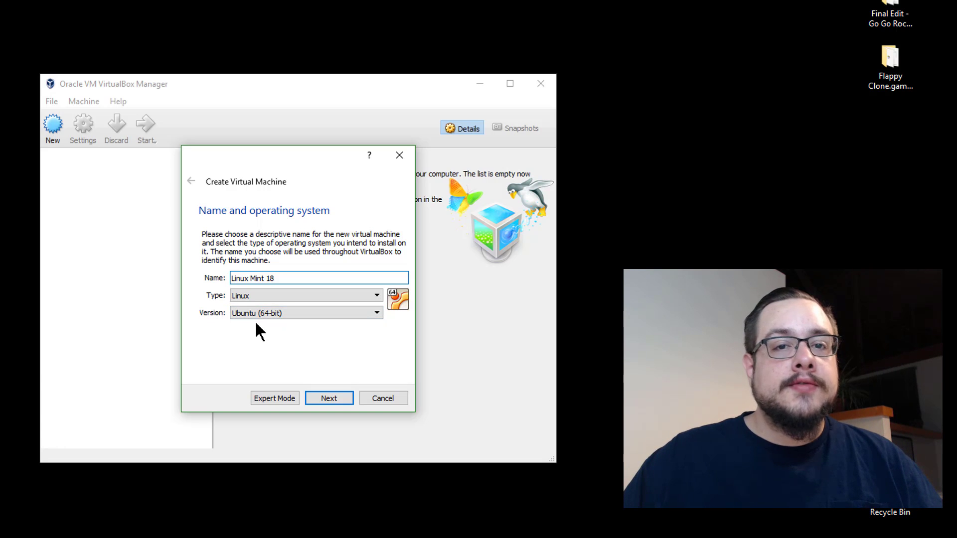
{"action": "left_click", "coordinate": [330, 398]}
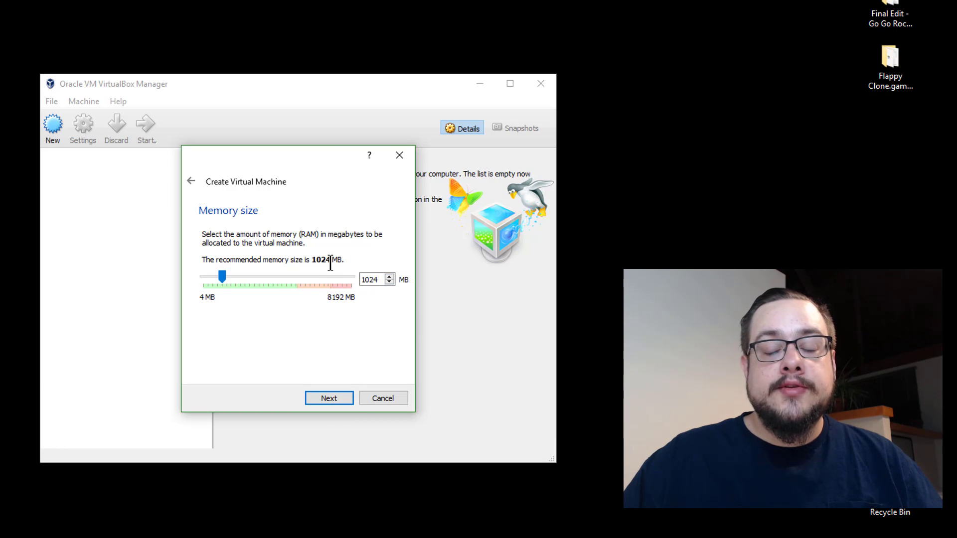
Replace the 1024 MB memory value with 2048 MB, correcting a mistyped 2014.
{"action": "double_click", "coordinate": [380, 277]}
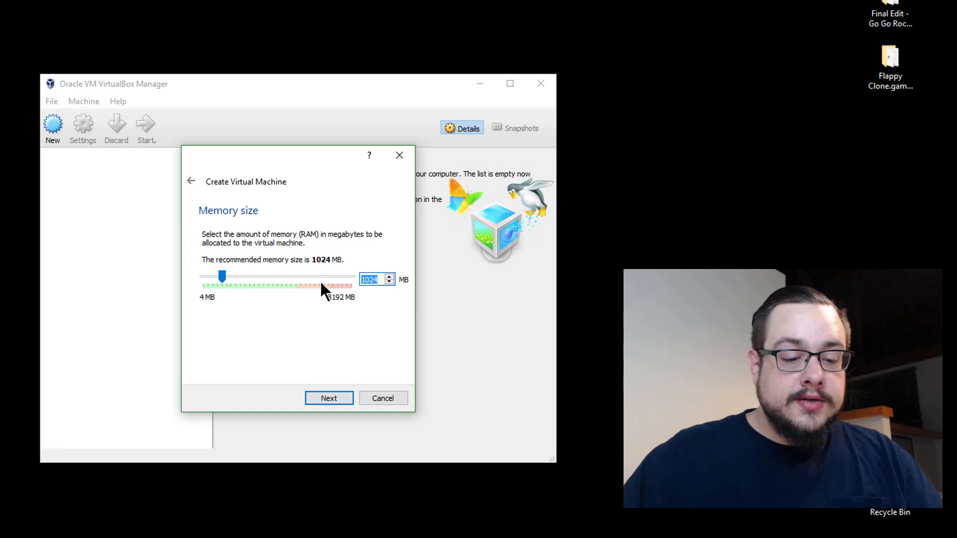
{"action": "type", "text": "2014"}
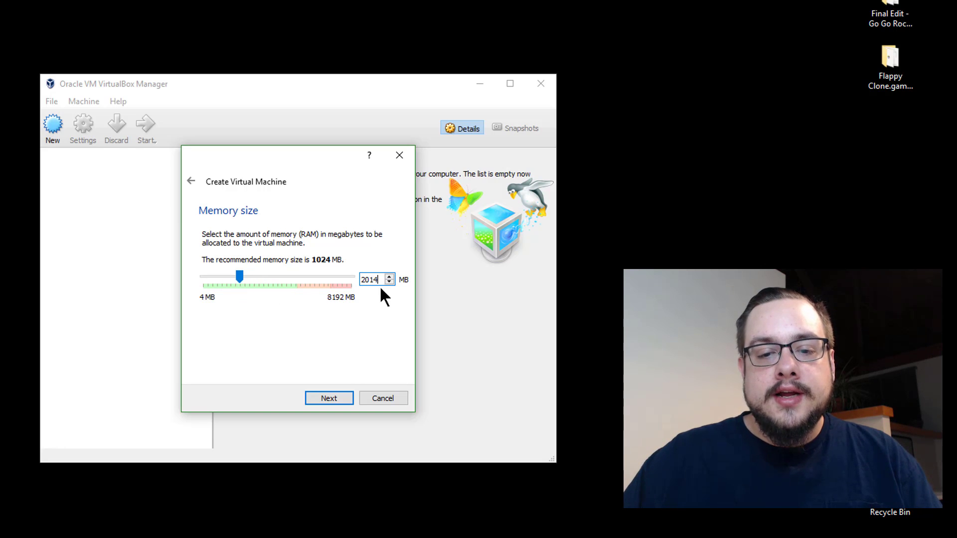
{"action": "key", "text": "BackSpace"}
{"action": "key", "text": "BackSpace"}
{"action": "type", "text": "48"}
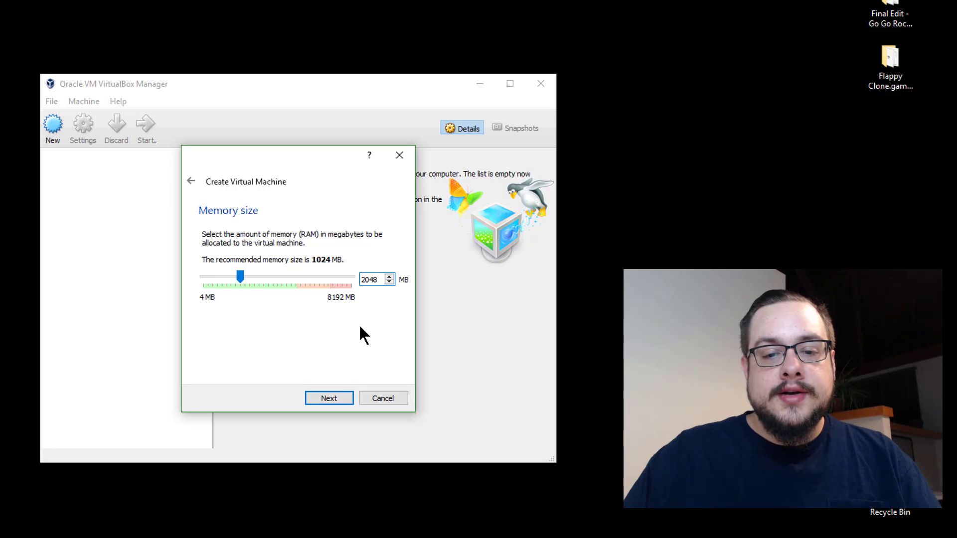
Choose 'Create a virtual hard disk now' and keep VDI as the disk file type.
{"action": "left_click", "coordinate": [329, 397]}
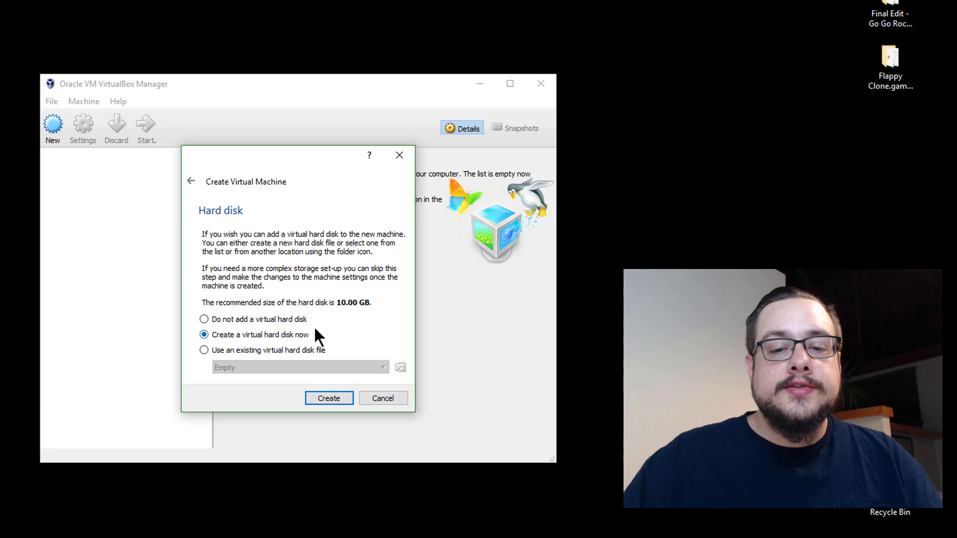
{"action": "left_click", "coordinate": [322, 399]}
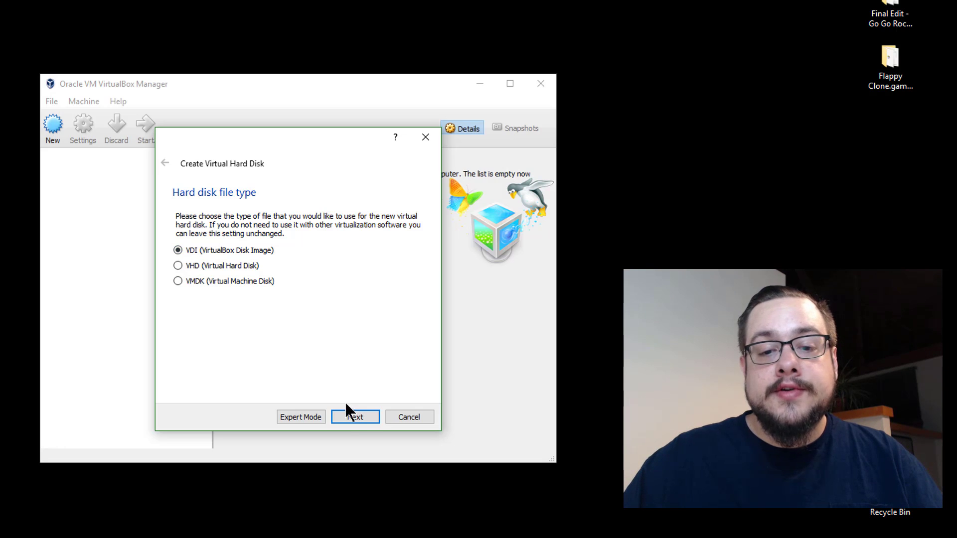
Pick Fixed size instead of dynamically allocated storage for the VDI disk.
{"action": "left_click", "coordinate": [355, 418]}
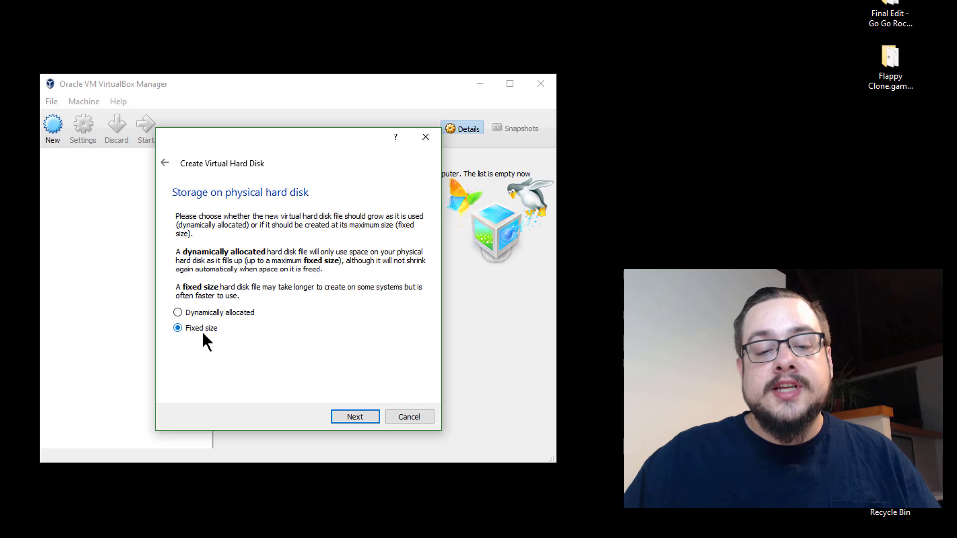
{"action": "left_click", "coordinate": [230, 311]}
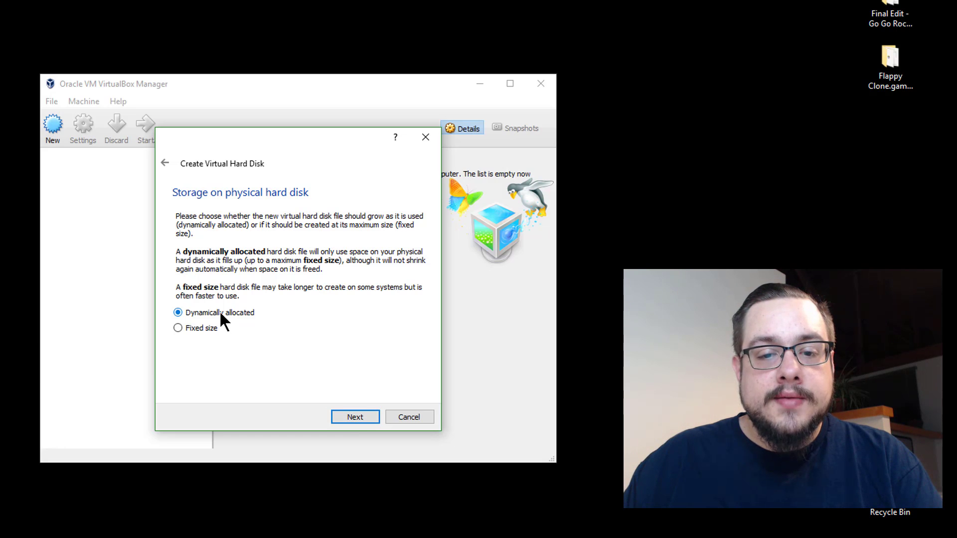
{"action": "left_click", "coordinate": [200, 331]}
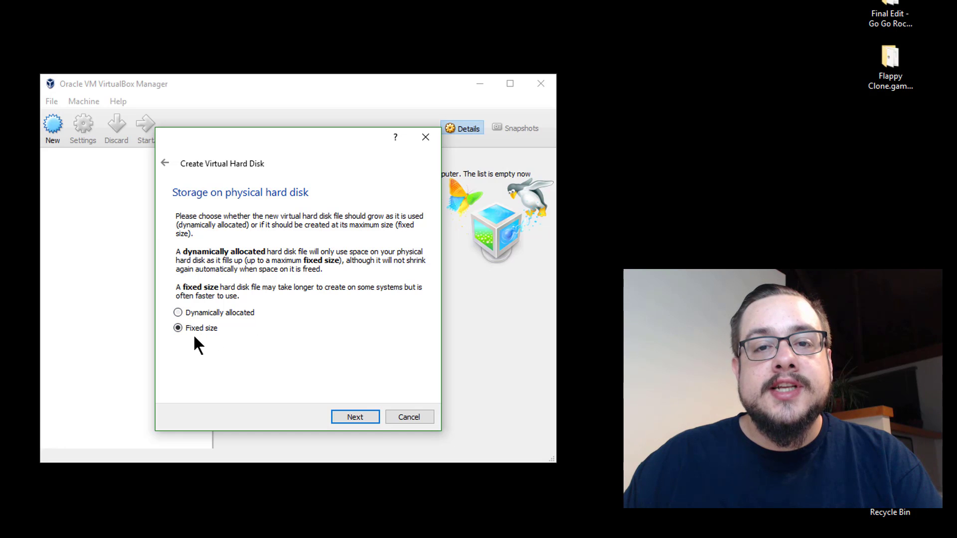
{"action": "left_click", "coordinate": [364, 417]}
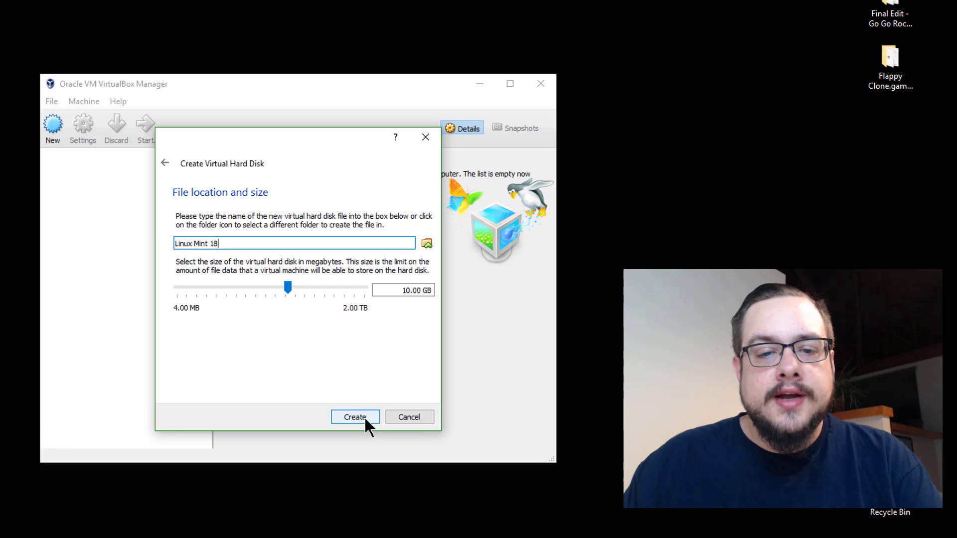
Change the disk size from 10.00 GB to 15.00 GB and create the Linux Mint 18.vdi disk.
{"action": "left_click", "coordinate": [392, 289]}
{"action": "double_click", "coordinate": [407, 290]}
{"action": "type", "text": "15"}
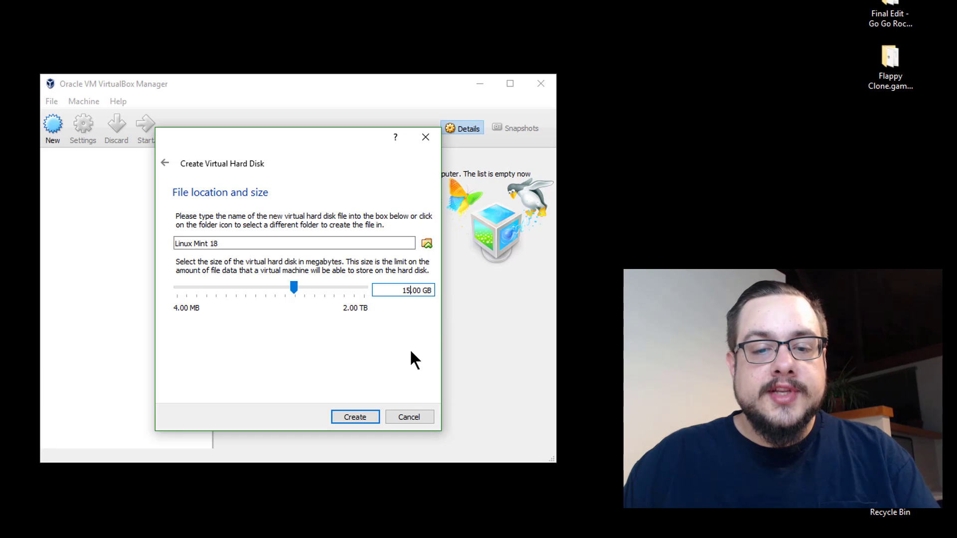
{"action": "left_click", "coordinate": [371, 417]}
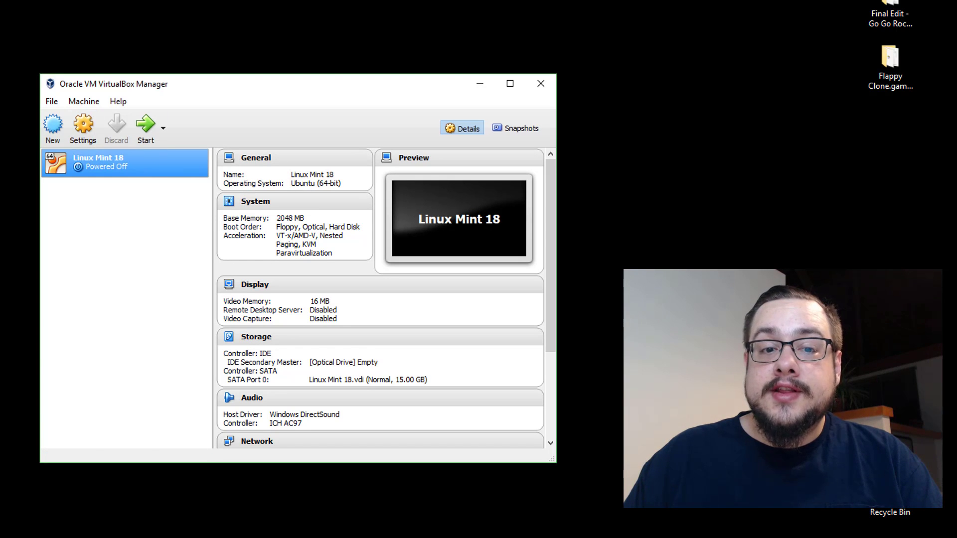
Review Linux Mint 18's System settings: 1 processor, VT-x/AMD-V and nested paging enabled.
{"action": "left_click", "coordinate": [90, 139]}
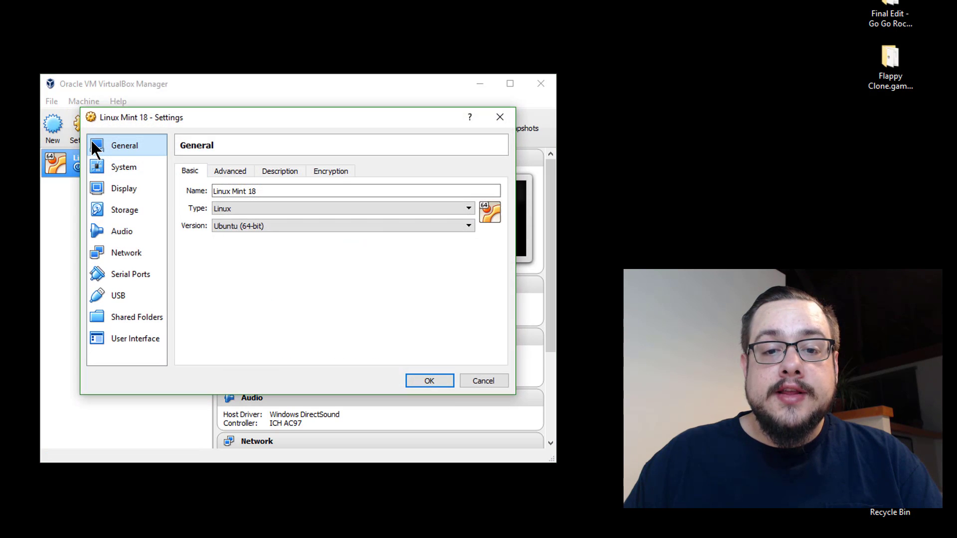
{"action": "left_click", "coordinate": [139, 166]}
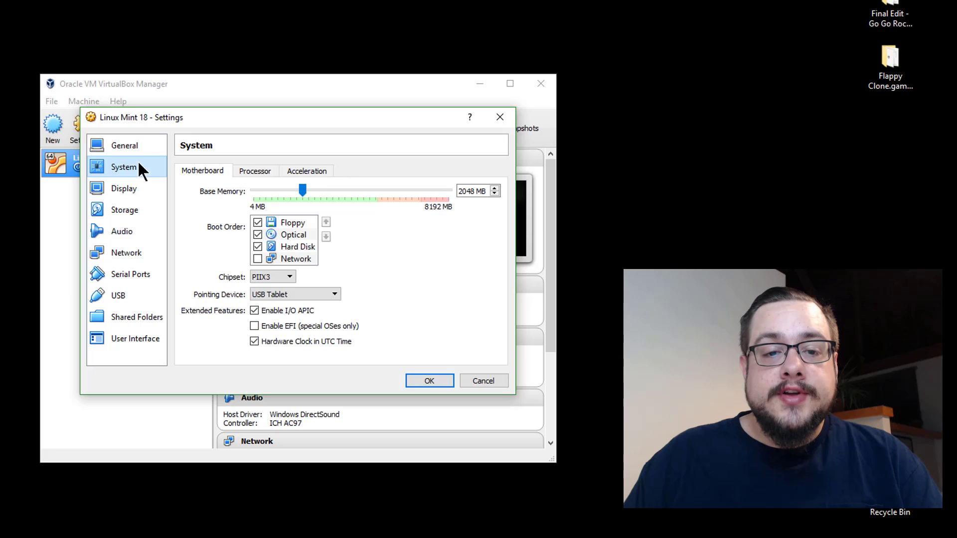
{"action": "left_click", "coordinate": [259, 171]}
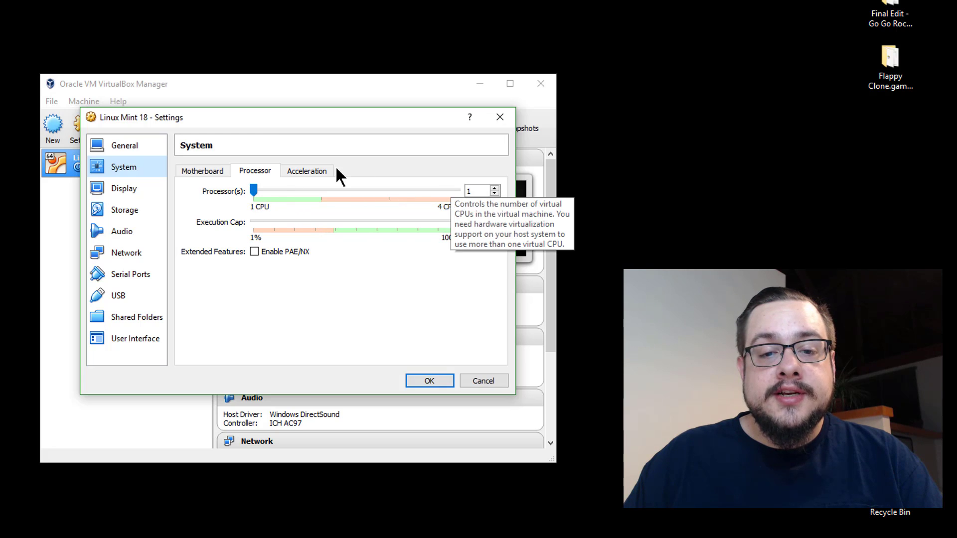
{"action": "left_click", "coordinate": [304, 171]}
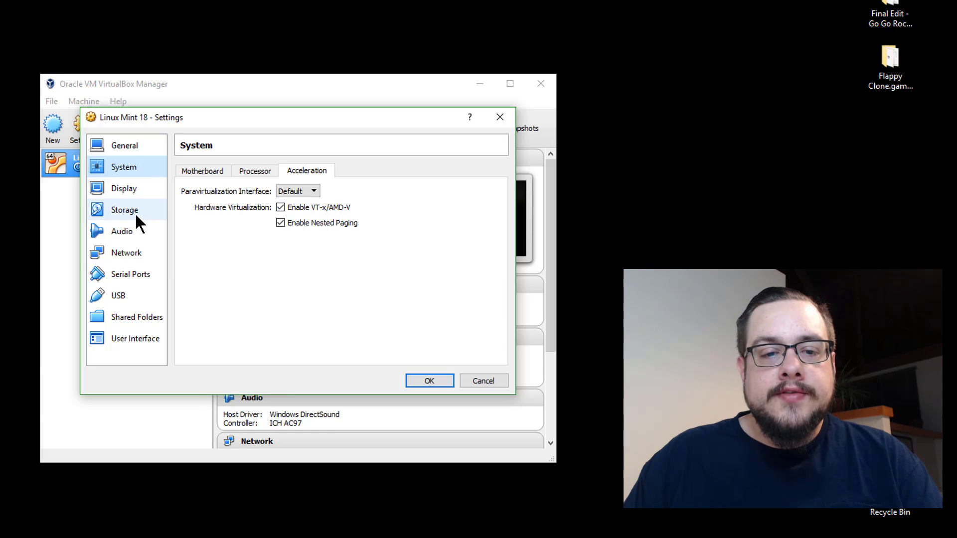
Set Display video memory to 128 MB and enable 3D acceleration, dismissing an error message.
{"action": "left_click", "coordinate": [133, 192]}
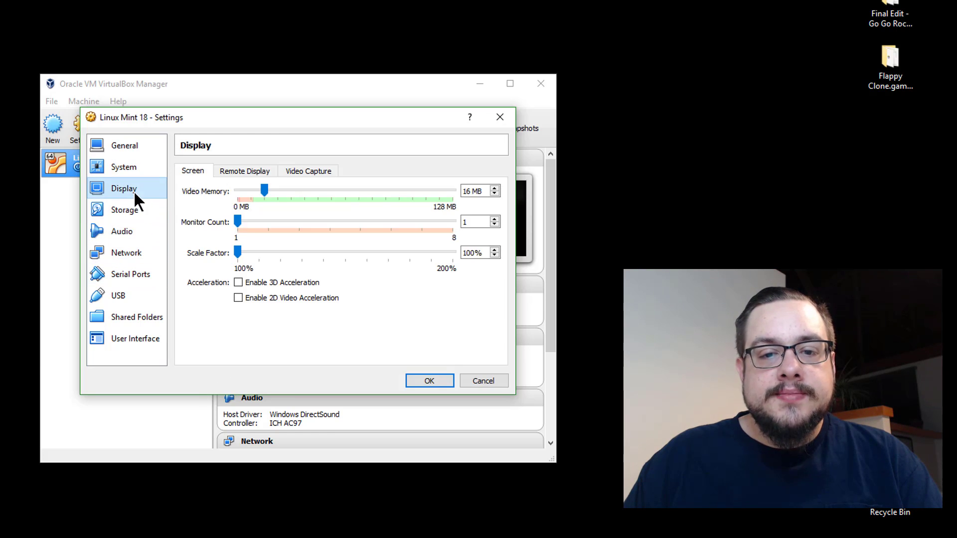
{"action": "left_click_drag", "start_coordinate": [267, 197], "coordinate": [414, 193]}
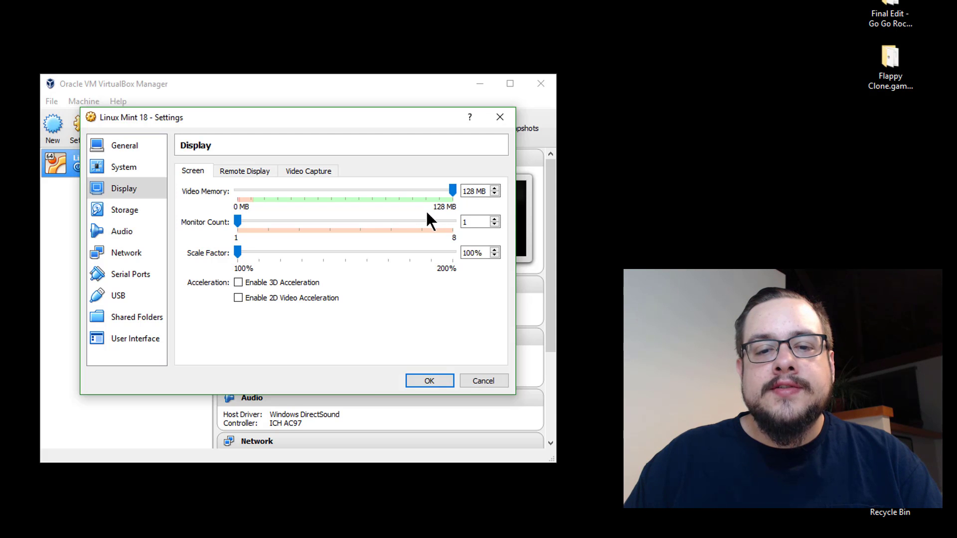
{"action": "left_click", "coordinate": [272, 282]}
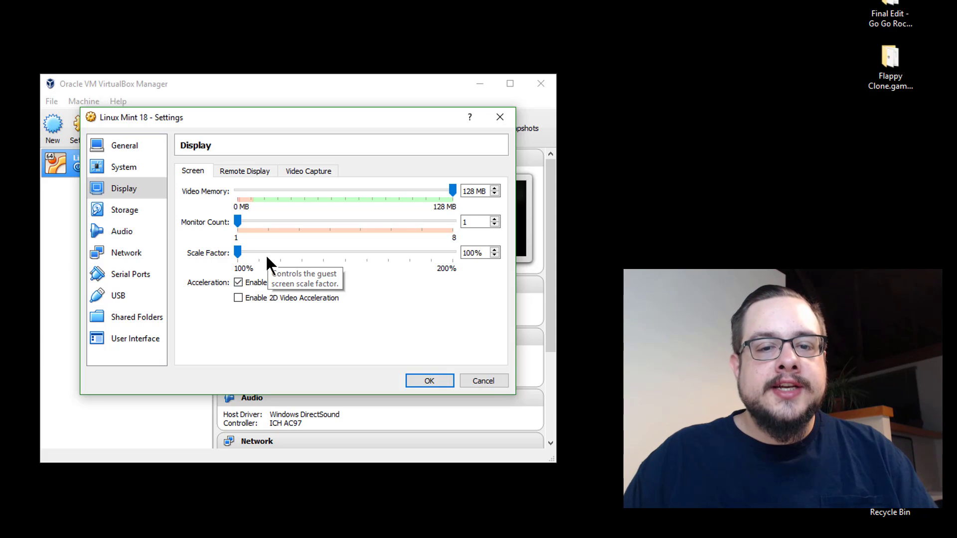
{"action": "left_click", "coordinate": [418, 322]}
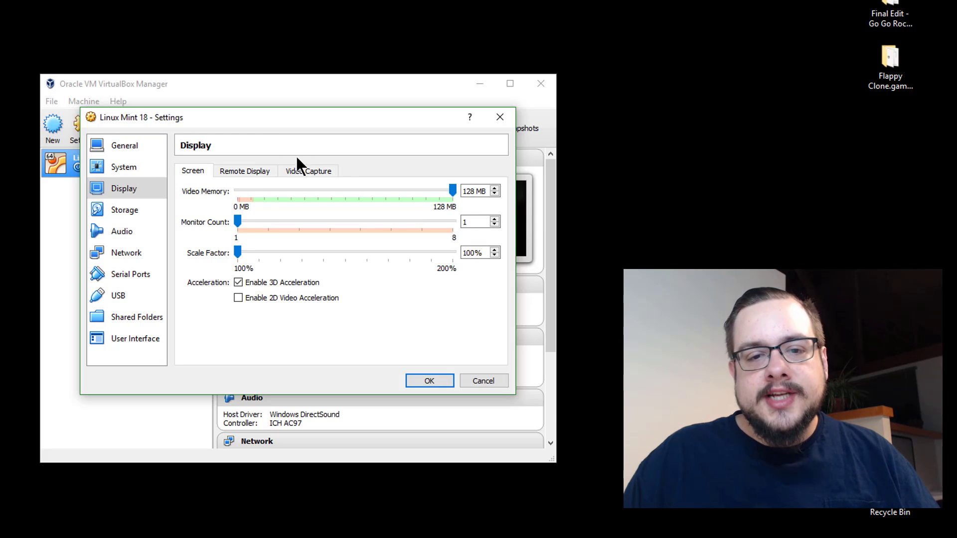
{"action": "left_click", "coordinate": [244, 172]}
{"action": "left_click", "coordinate": [200, 170]}
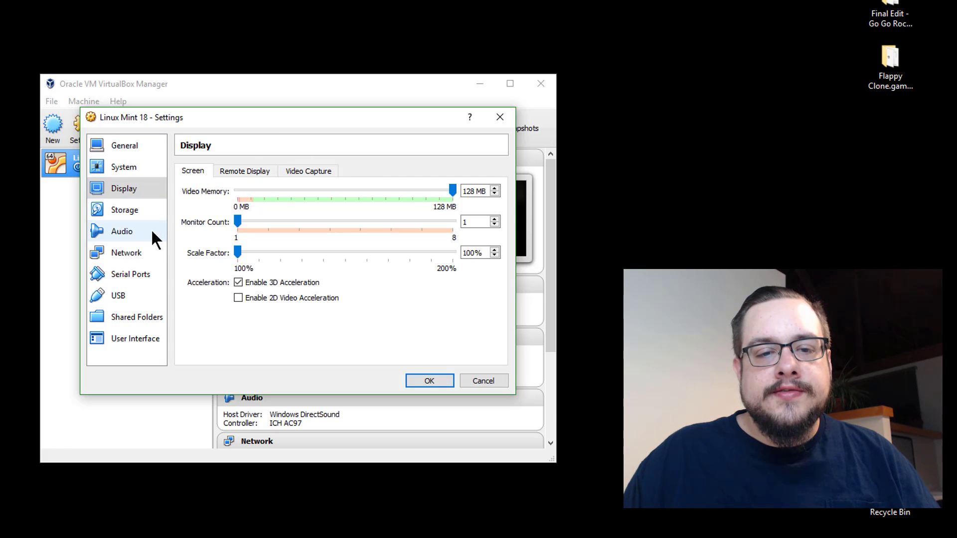
{"action": "left_click", "coordinate": [143, 205]}
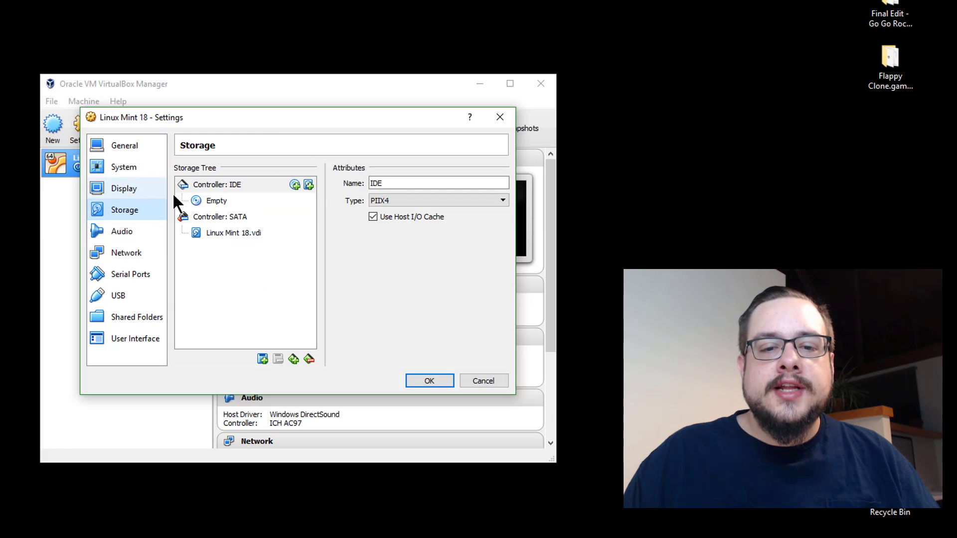
Select the empty IDE optical drive and choose to browse for a virtual optical disk file.
{"action": "left_click", "coordinate": [229, 220]}
{"action": "left_click", "coordinate": [230, 233]}
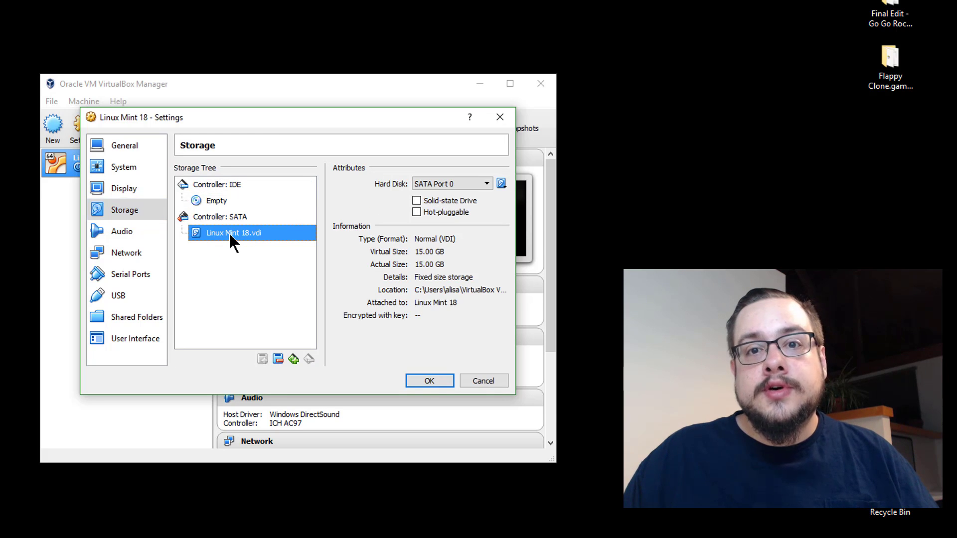
{"action": "left_click", "coordinate": [225, 201]}
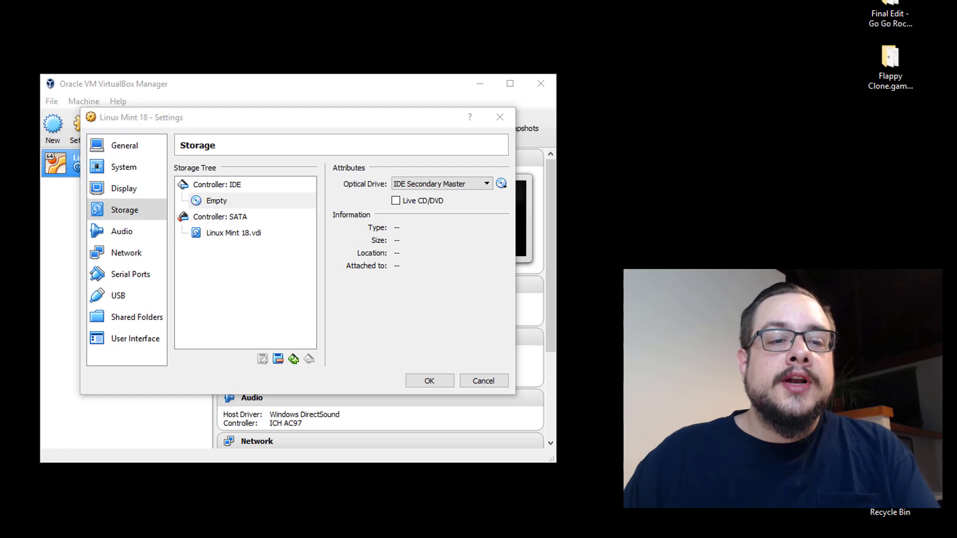
{"action": "left_click", "coordinate": [502, 183]}
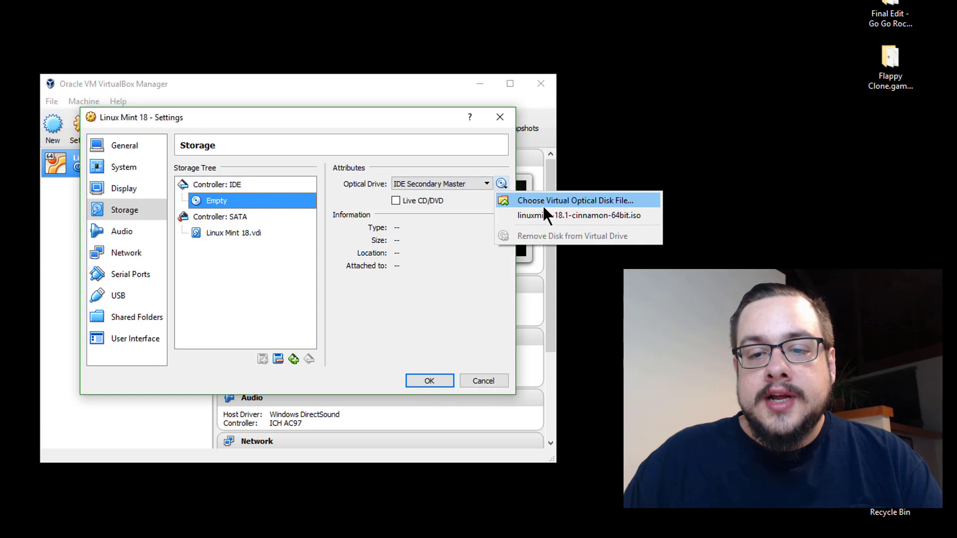
{"action": "left_click", "coordinate": [612, 195]}
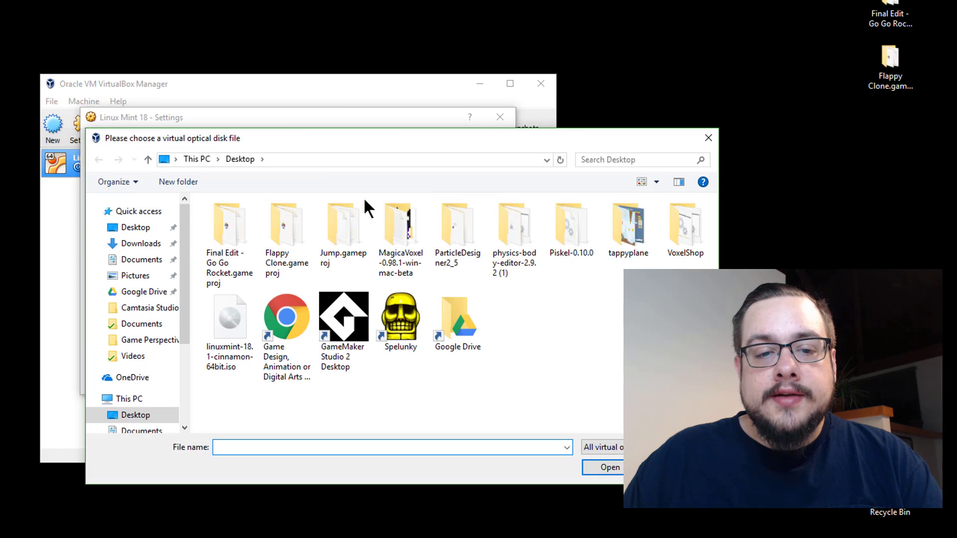
Pick linuxmint-18.1-cinnamon-64bit.iso from the Desktop folder for the optical drive and confirm with OK.
{"action": "left_click", "coordinate": [132, 228]}
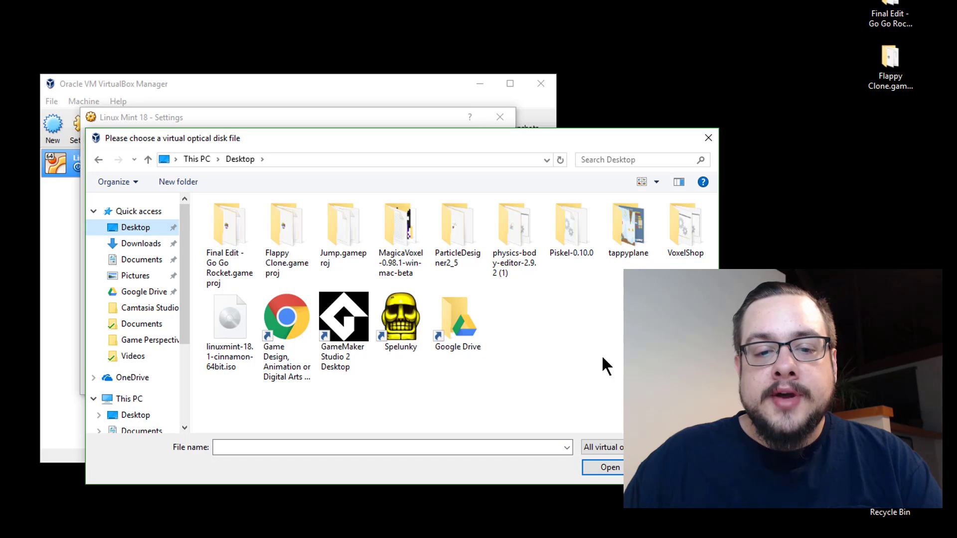
{"action": "left_click", "coordinate": [206, 342]}
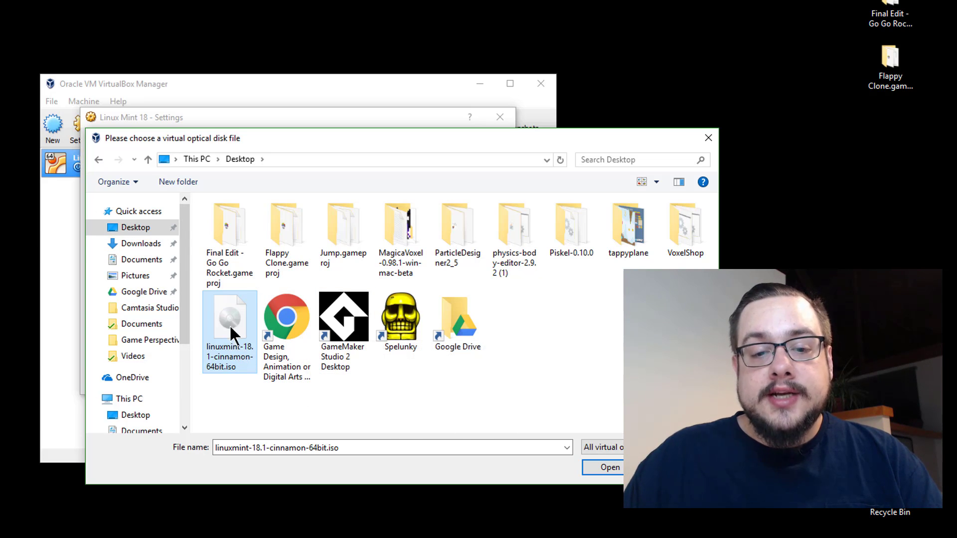
{"action": "left_click", "coordinate": [593, 468]}
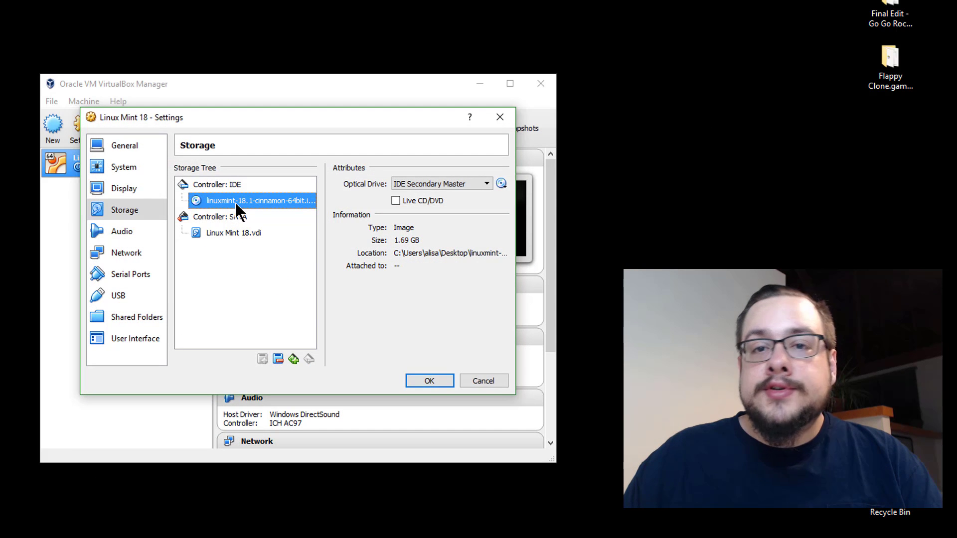
{"action": "left_click", "coordinate": [425, 382]}
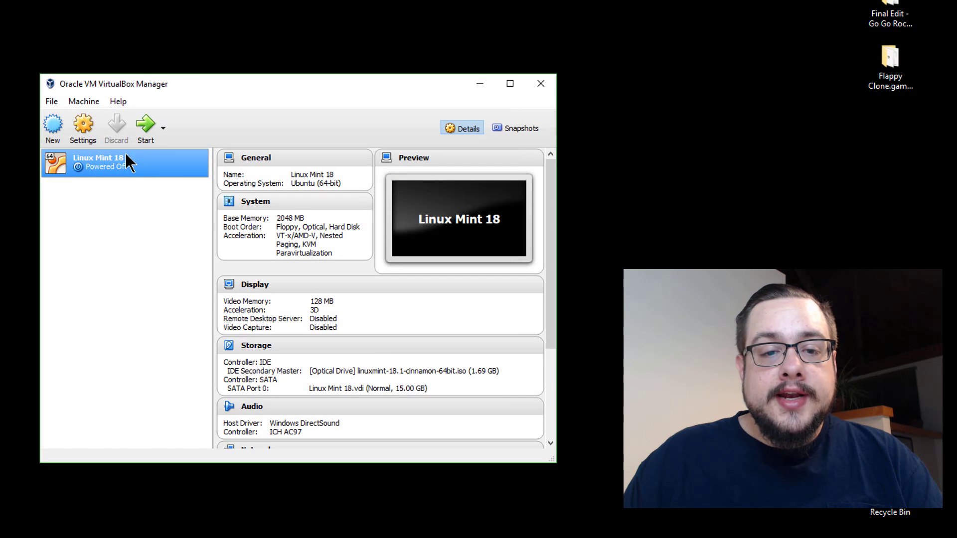
Start the Linux Mint 18 VM and dismiss the keyboard auto-capture and mouse integration notices.
{"action": "left_click", "coordinate": [143, 128]}
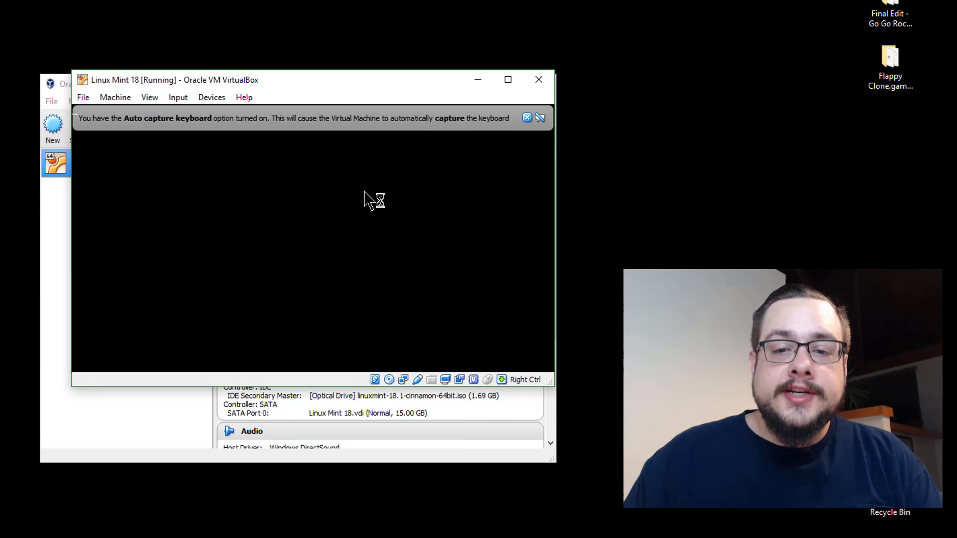
{"action": "left_click", "coordinate": [527, 118]}
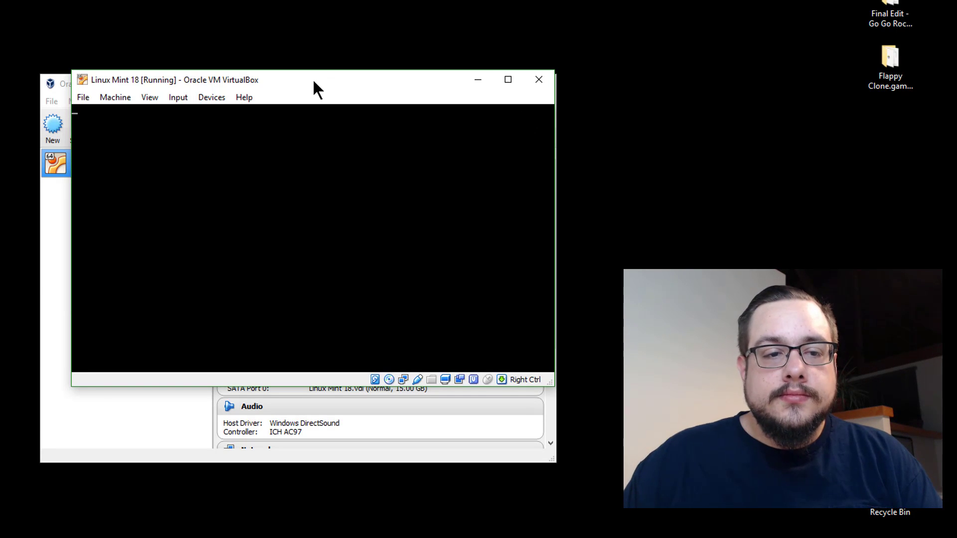
{"action": "left_click", "coordinate": [530, 122]}
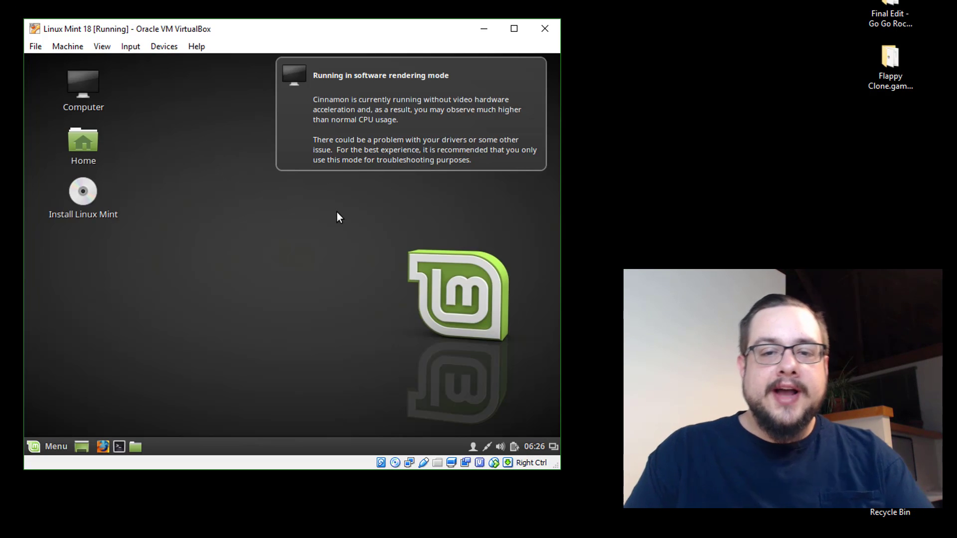
Dismiss the software rendering warning, launch 'Install Linux Mint' and continue with English as the language.
{"action": "left_click", "coordinate": [447, 114]}
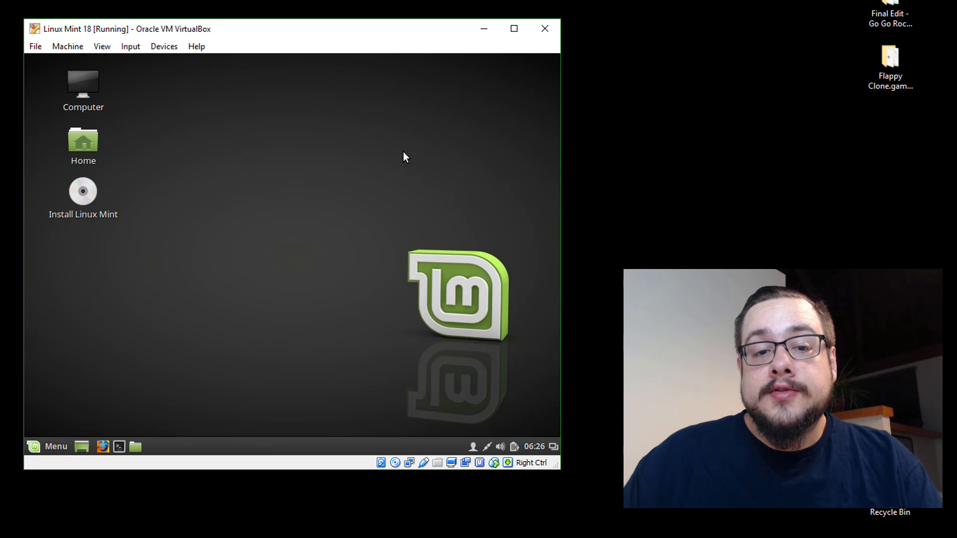
{"action": "left_click", "coordinate": [75, 198]}
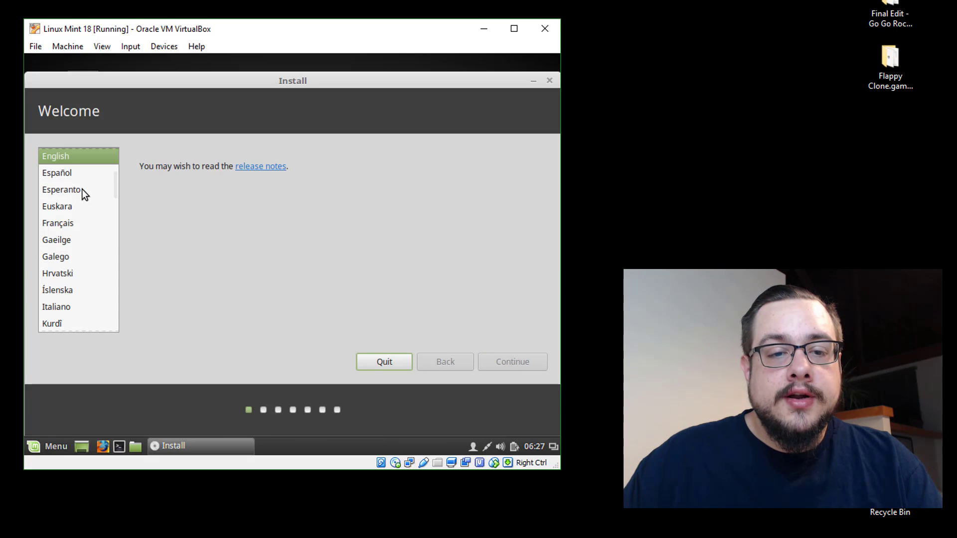
{"action": "left_click", "coordinate": [54, 160]}
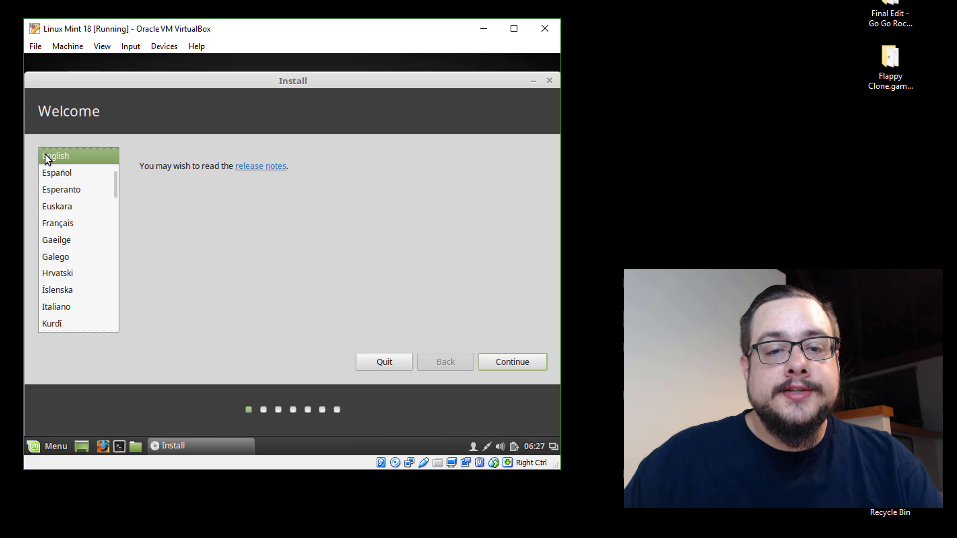
{"action": "left_click", "coordinate": [532, 364]}
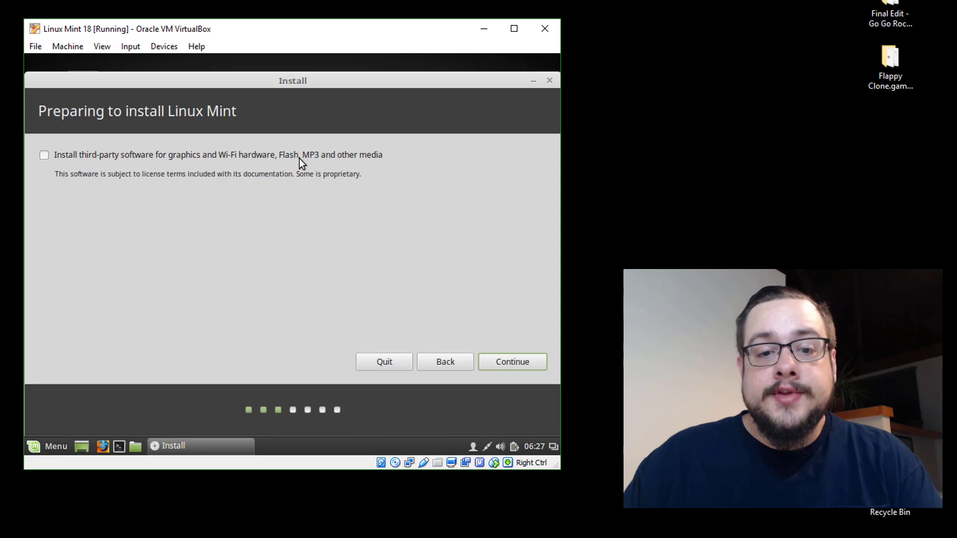
Enable third-party software for graphics, Wi-Fi, Flash and MP3, then continue to installation type.
{"action": "left_click", "coordinate": [83, 159]}
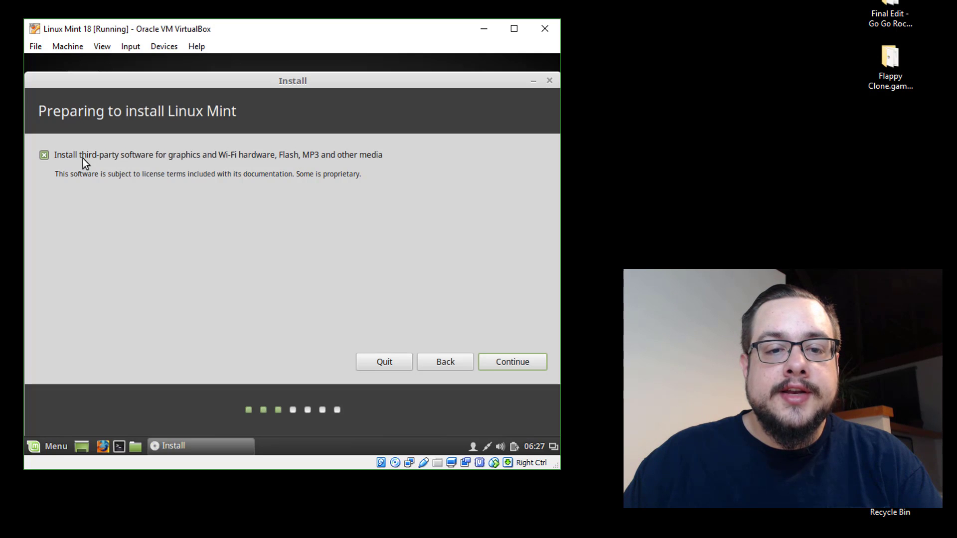
{"action": "left_click", "coordinate": [522, 361]}
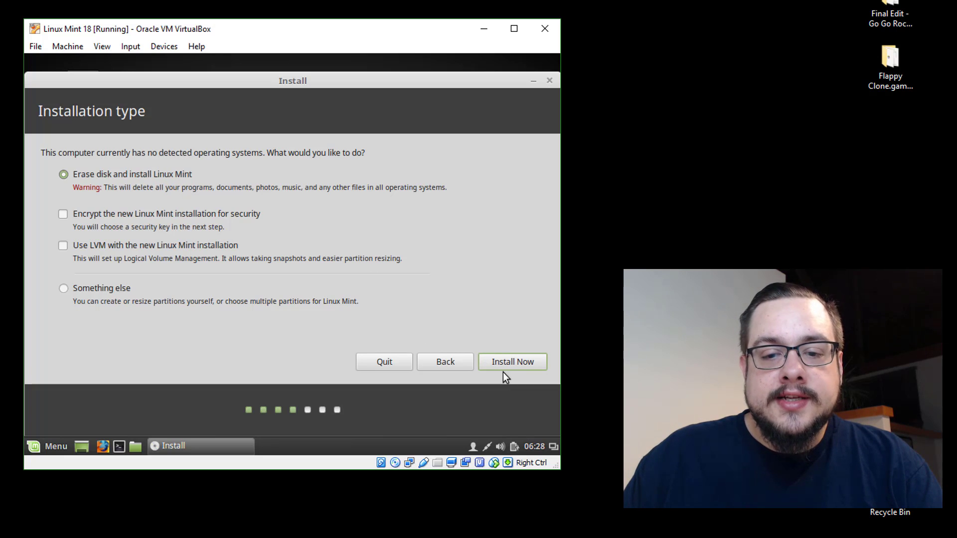
Install Now with 'Erase disk and install Linux Mint' and confirm writing the changes to disk.
{"action": "left_click", "coordinate": [520, 369]}
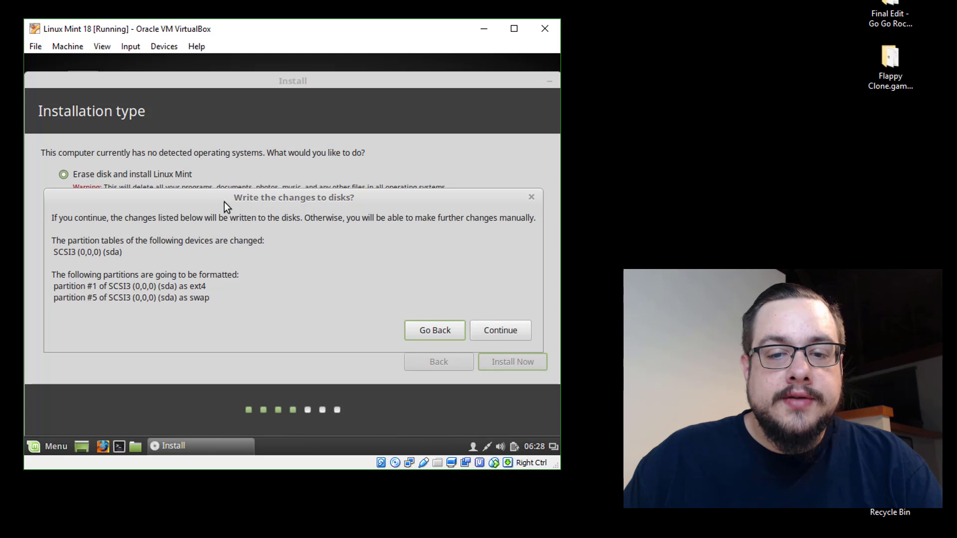
{"action": "left_click", "coordinate": [508, 333]}
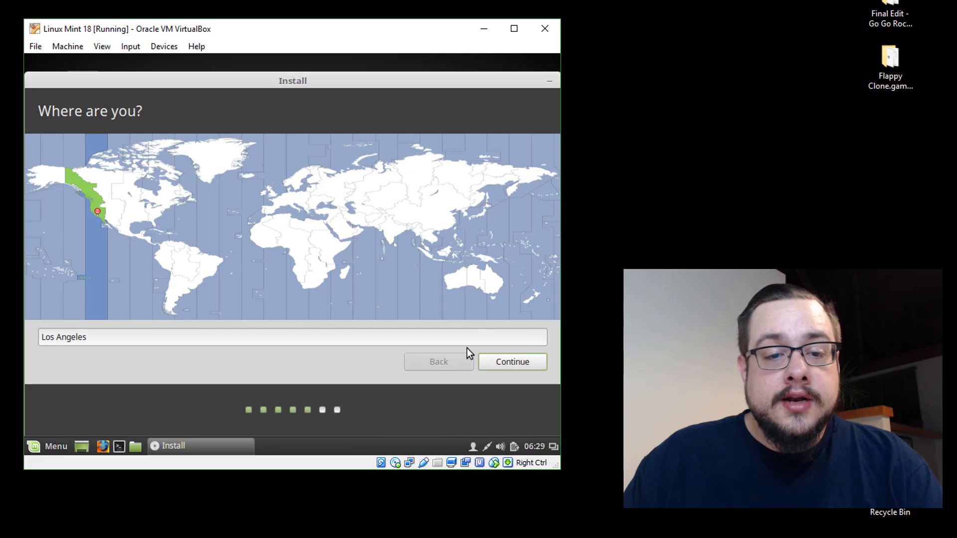
Accept Los Angeles as the location and English (US) as the keyboard layout.
{"action": "left_click", "coordinate": [513, 361]}
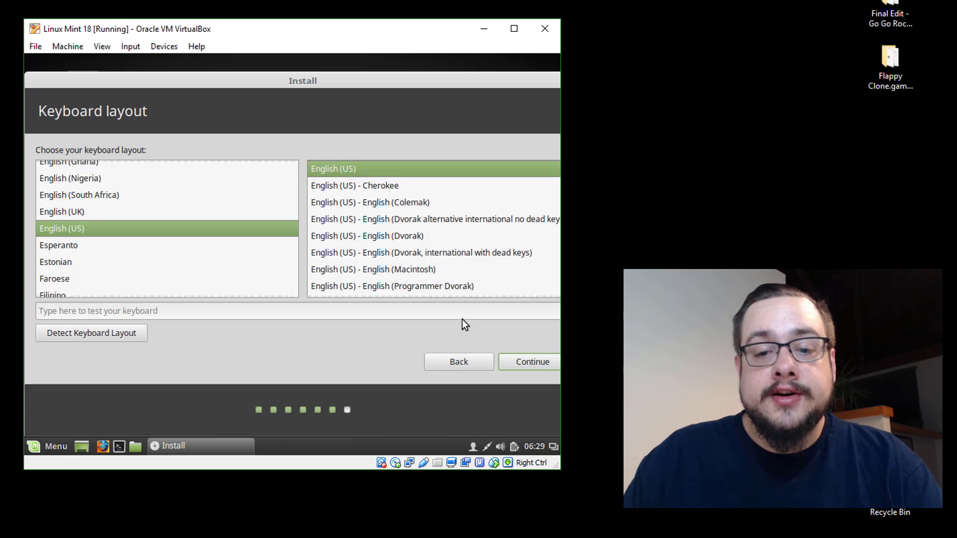
{"action": "left_click", "coordinate": [528, 369]}
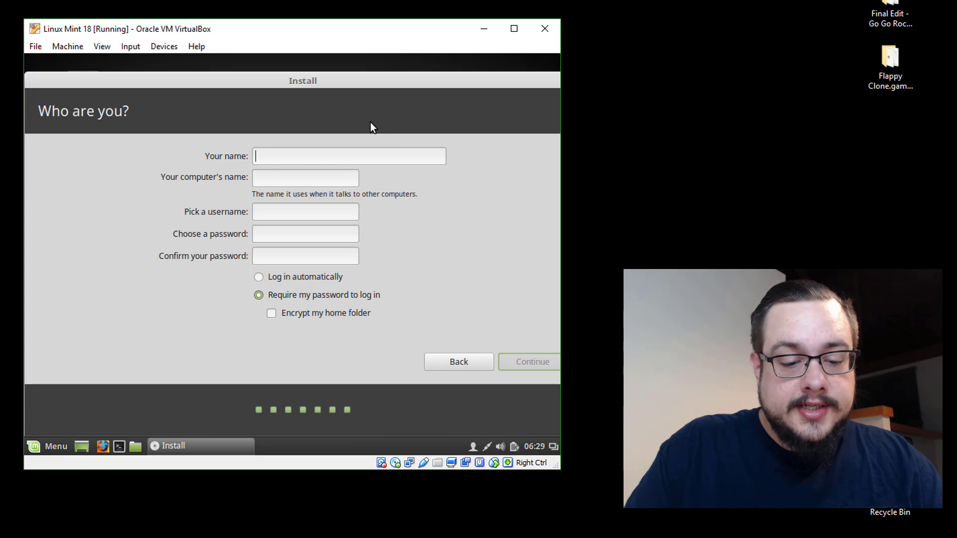
Fill in the user's full name, a username, and the account password in both password fields.
{"action": "type", "text": "Mike Rodriguez"}
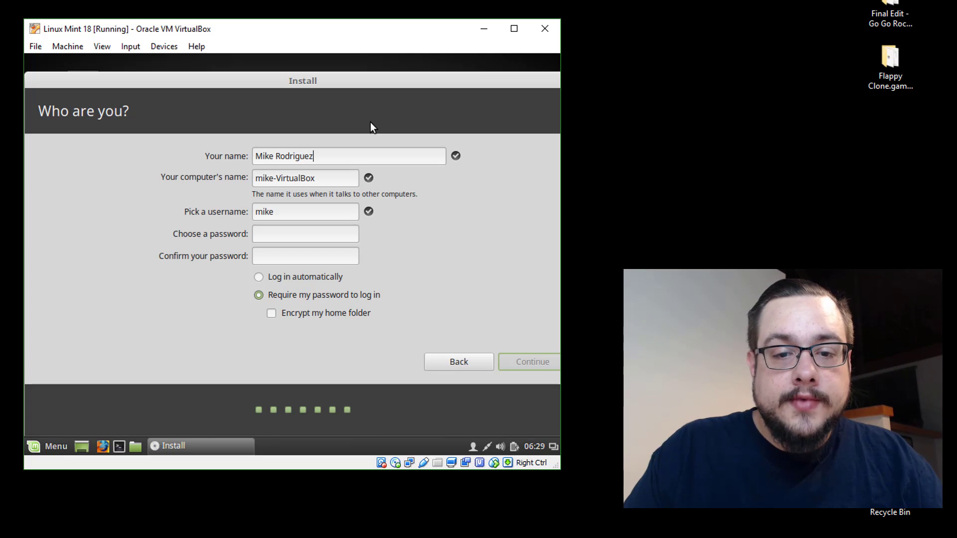
{"action": "key", "text": "Tab"}
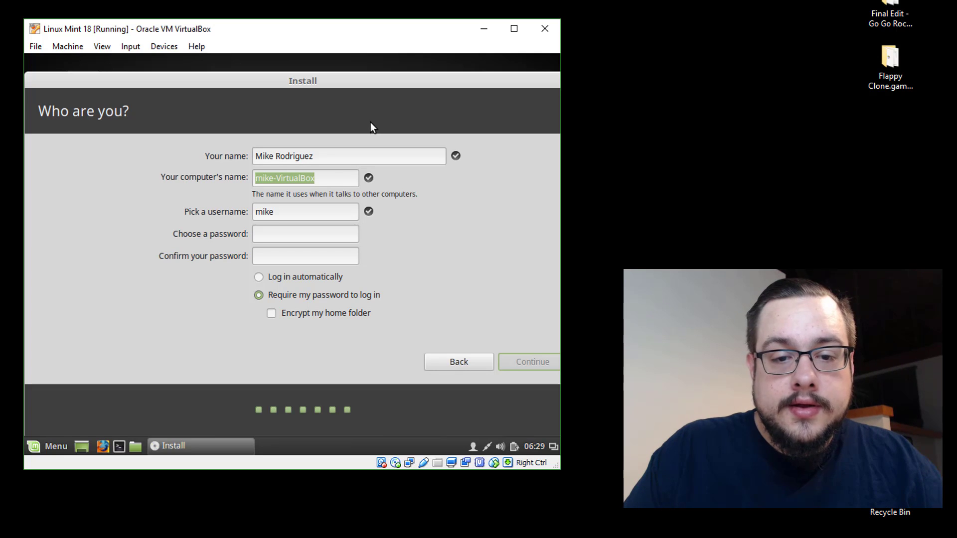
{"action": "key", "text": "Tab"}
{"action": "type", "text": "MikeTheTech"}
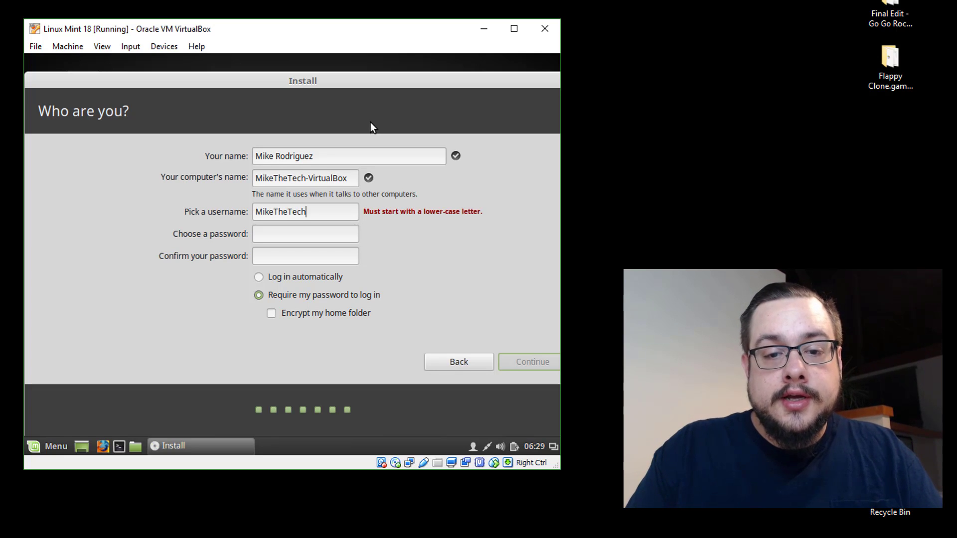
{"action": "key", "text": "Tab"}
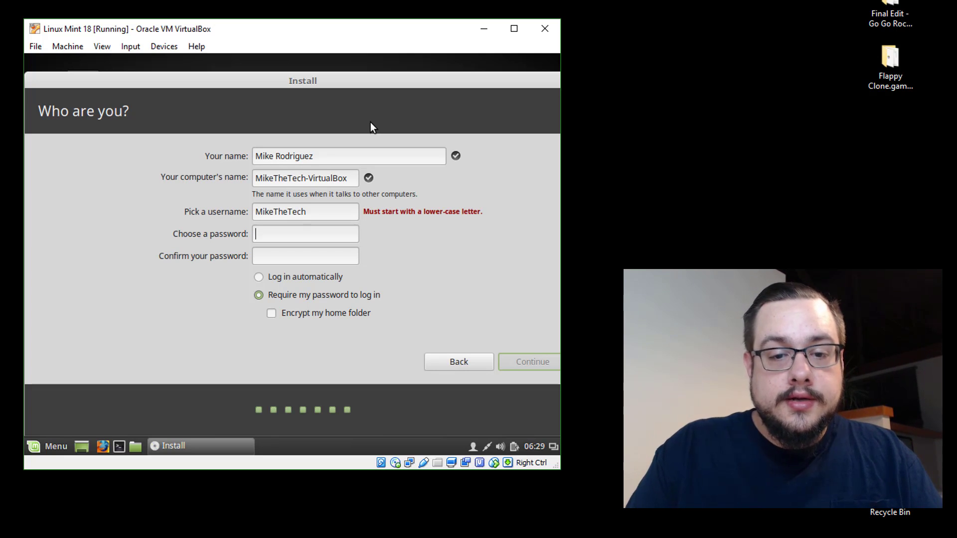
{"action": "type", "text": "passwo"}
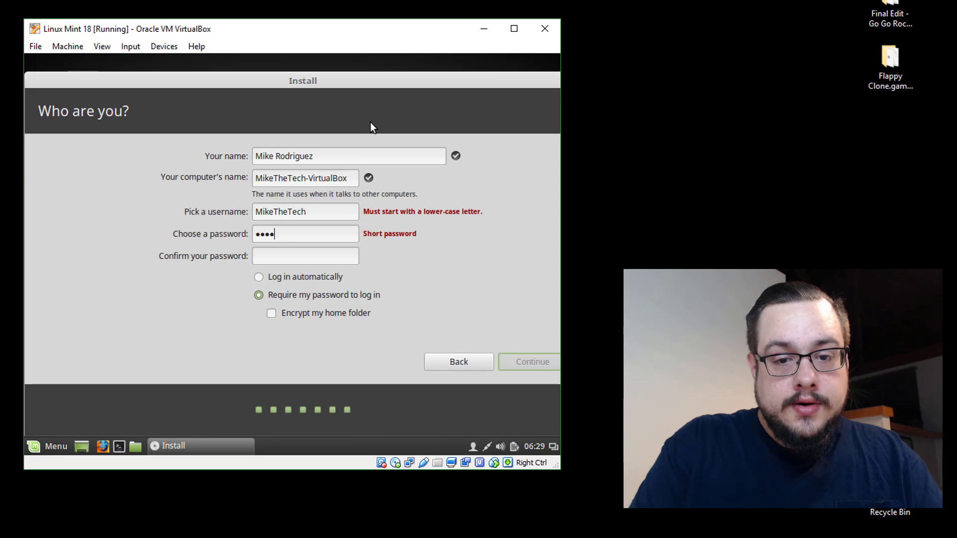
{"action": "key", "text": "Tab"}
{"action": "type", "text": "passwo"}
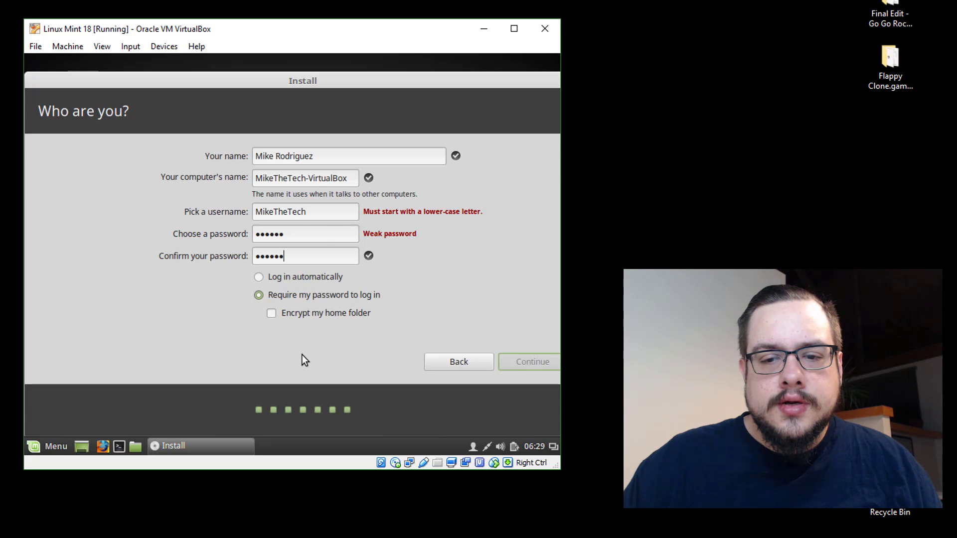
Replace the username with an all lower-case version and continue past account setup.
{"action": "left_click_drag", "start_coordinate": [345, 210], "coordinate": [169, 209]}
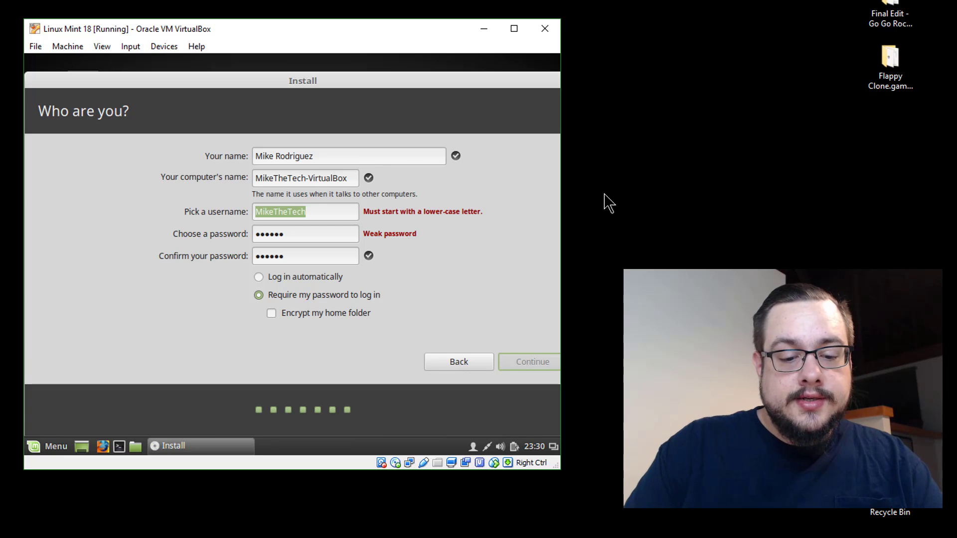
{"action": "type", "text": "mu"}
{"action": "key", "text": "BackSpace"}
{"action": "type", "text": "ikethetech"}
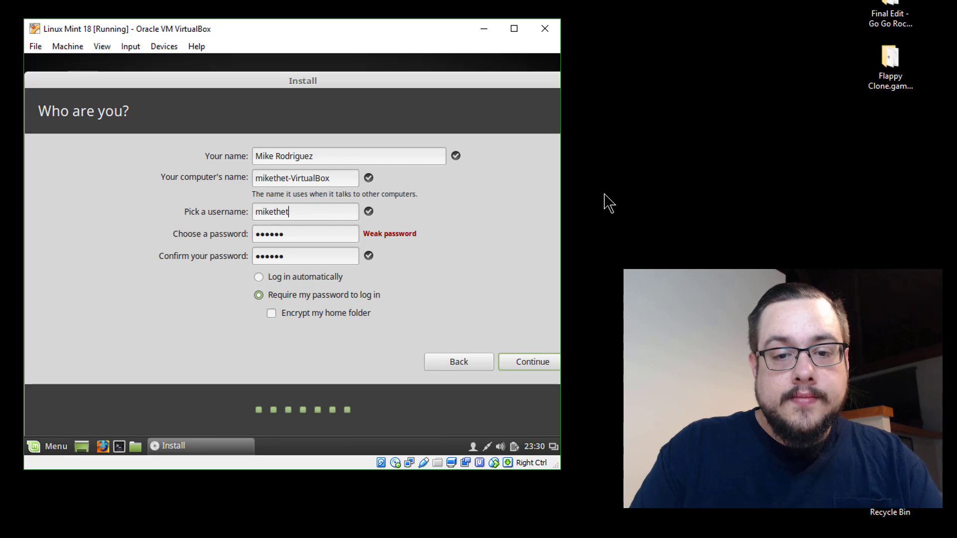
{"action": "left_click", "coordinate": [531, 360]}
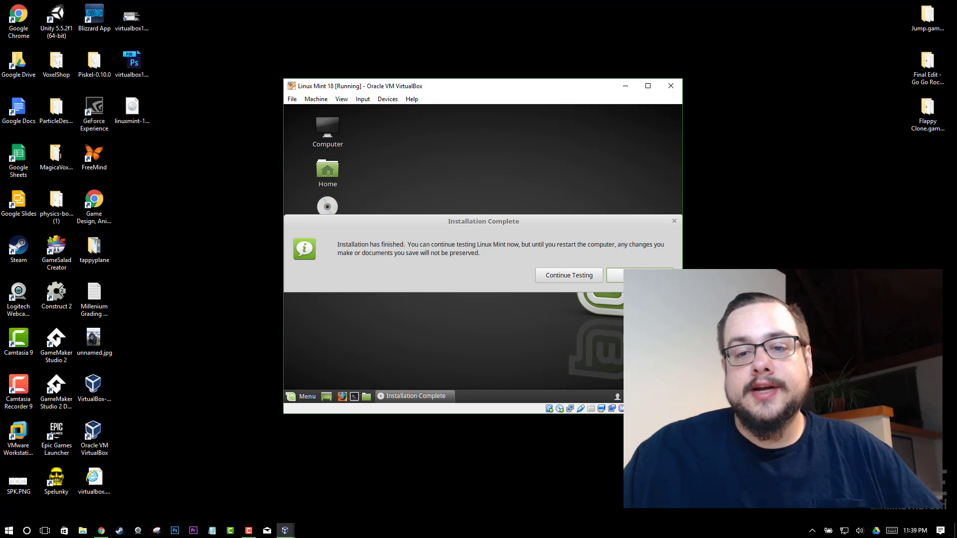
Choose Restart Now, then browse the Machine, View, Input and Devices menus without selecting anything.
{"action": "left_click", "coordinate": [643, 276]}
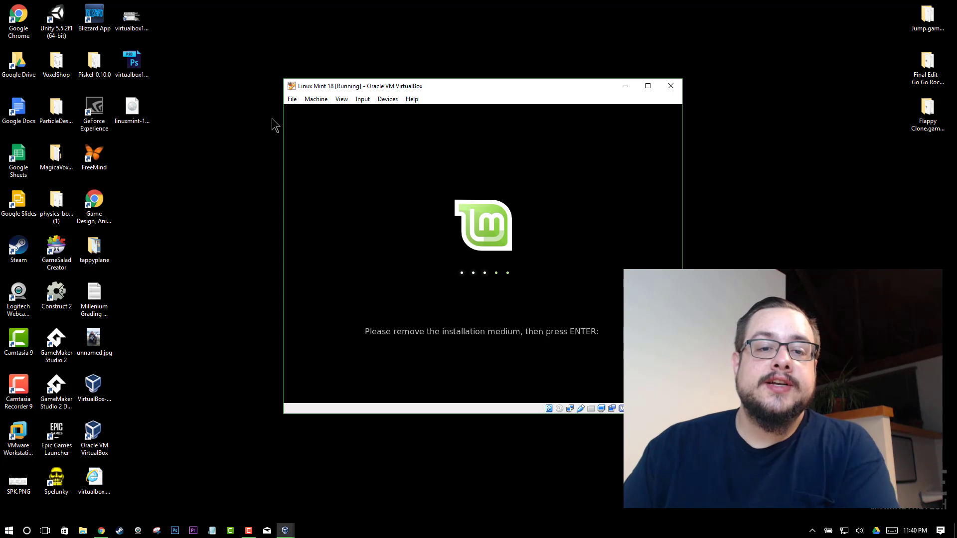
{"action": "left_click", "coordinate": [320, 99]}
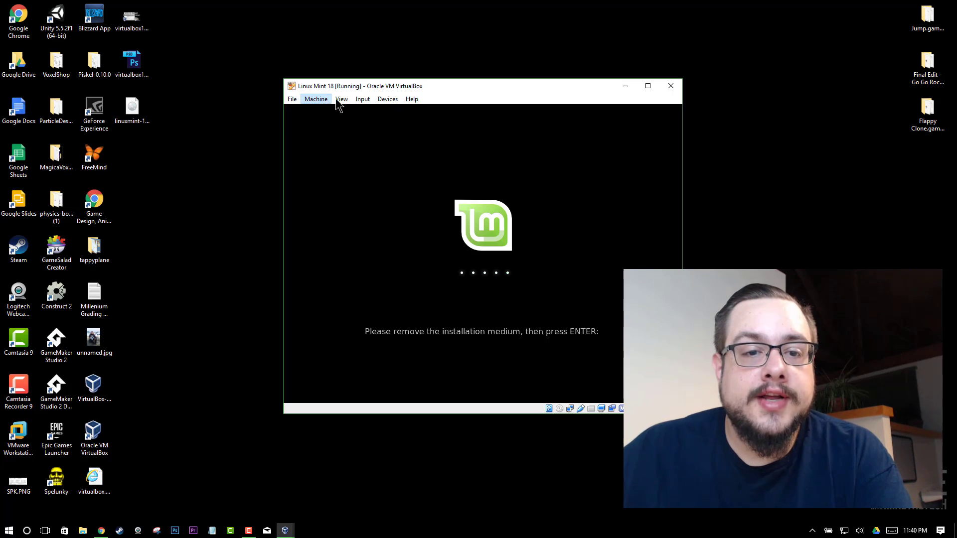
{"action": "left_click", "coordinate": [342, 99]}
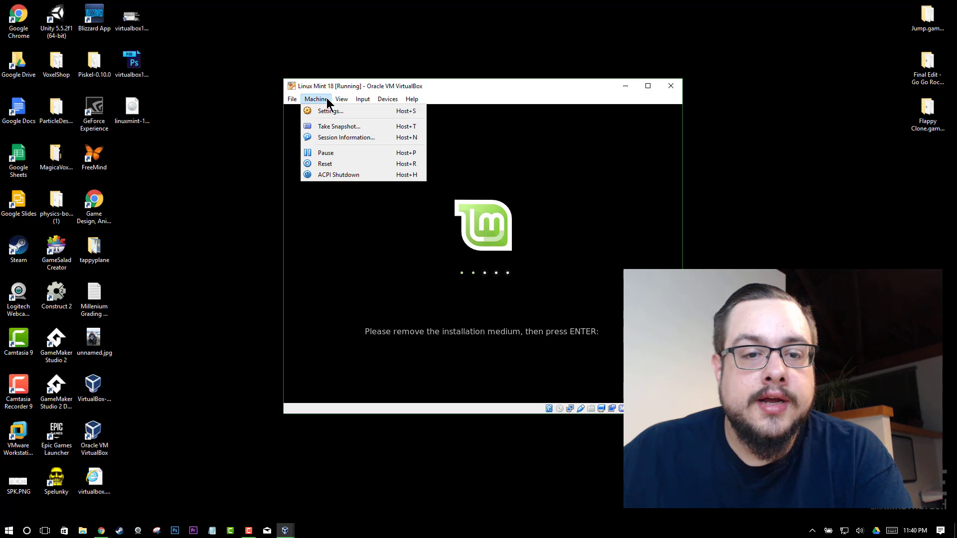
{"action": "left_click", "coordinate": [373, 99]}
{"action": "left_click", "coordinate": [384, 100]}
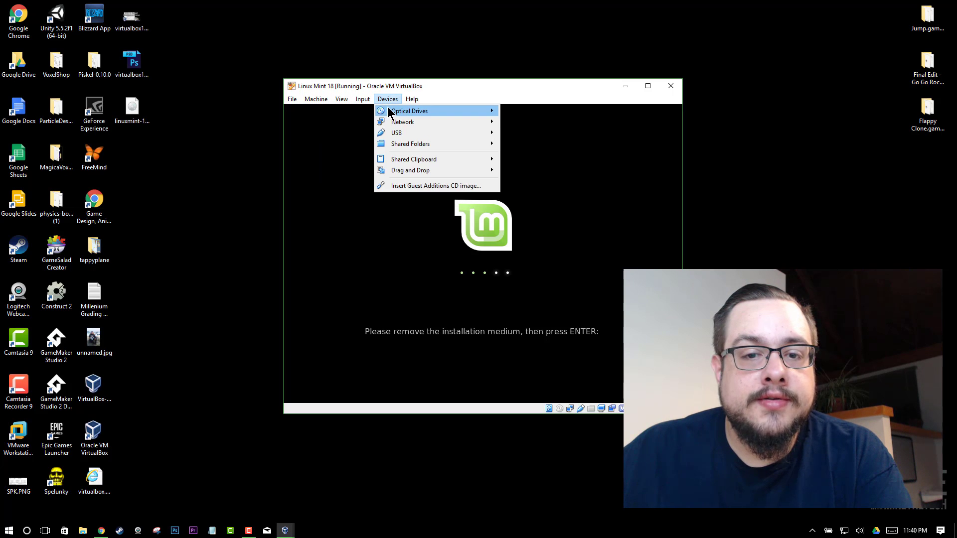
{"action": "mouse_move", "coordinate": [460, 110]}
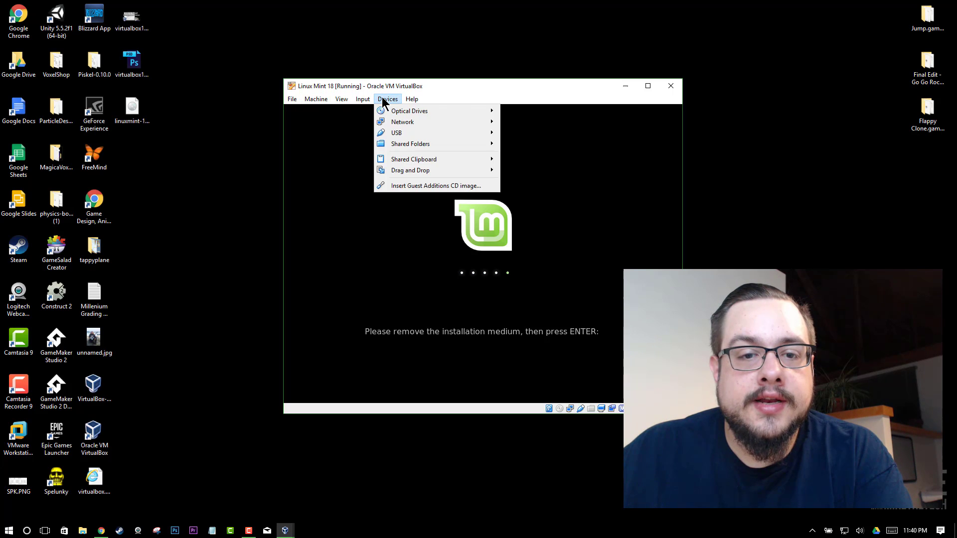
{"action": "mouse_move", "coordinate": [358, 99]}
{"action": "mouse_move", "coordinate": [319, 100]}
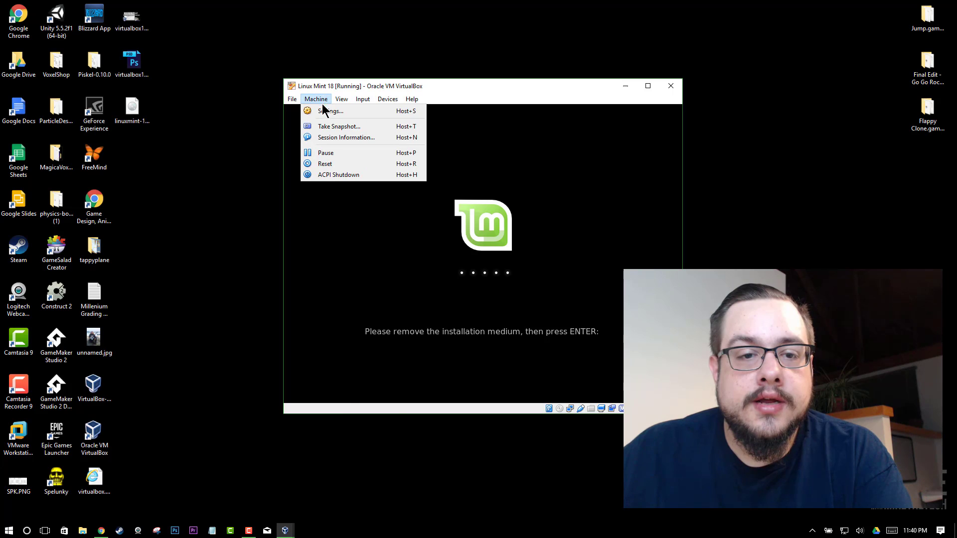
{"action": "left_click", "coordinate": [342, 176]}
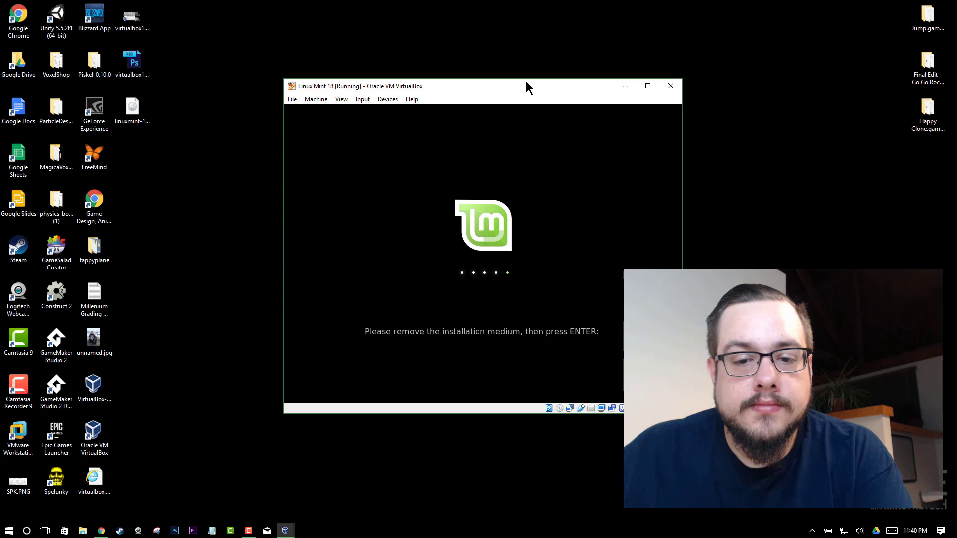
Eject the linuxmint ISO from Devices > Optical Drives, force the unmount, and let the VM reboot.
{"action": "left_click", "coordinate": [314, 102]}
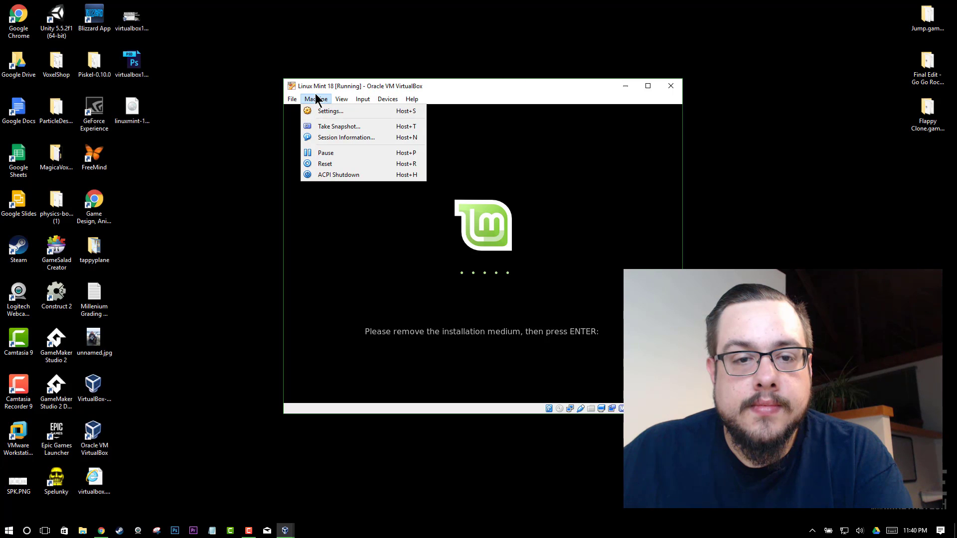
{"action": "left_click", "coordinate": [315, 96]}
{"action": "left_click", "coordinate": [388, 99]}
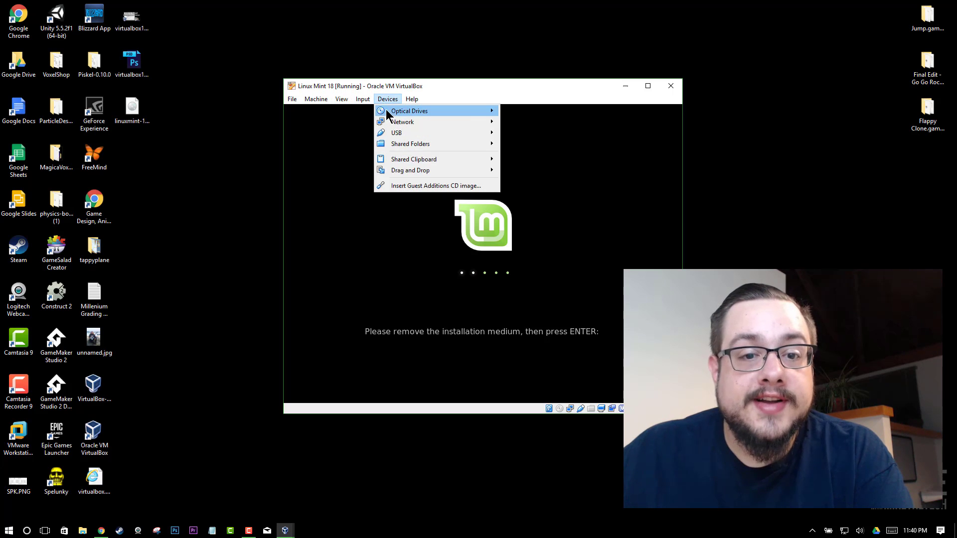
{"action": "mouse_move", "coordinate": [389, 109]}
{"action": "left_click", "coordinate": [562, 129]}
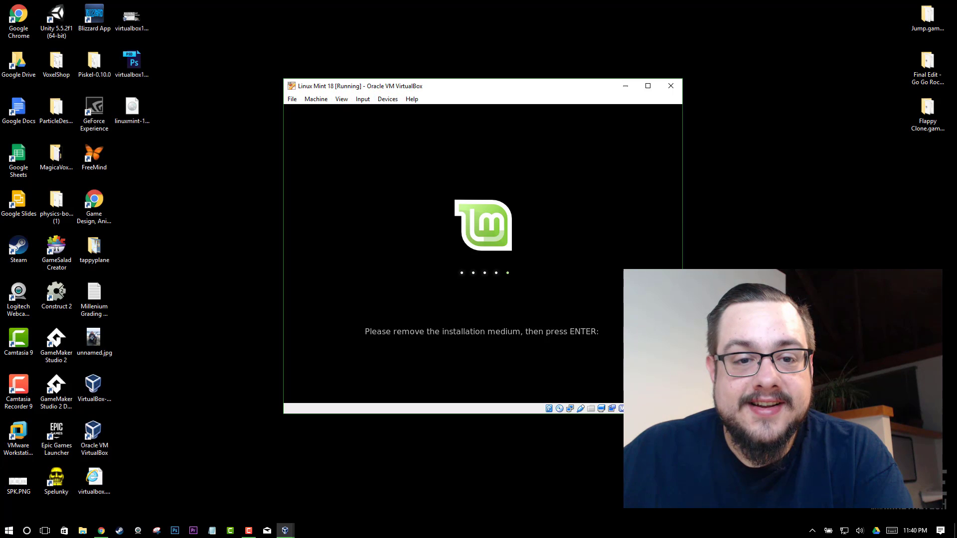
{"action": "left_click", "coordinate": [388, 99]}
{"action": "mouse_move", "coordinate": [427, 114]}
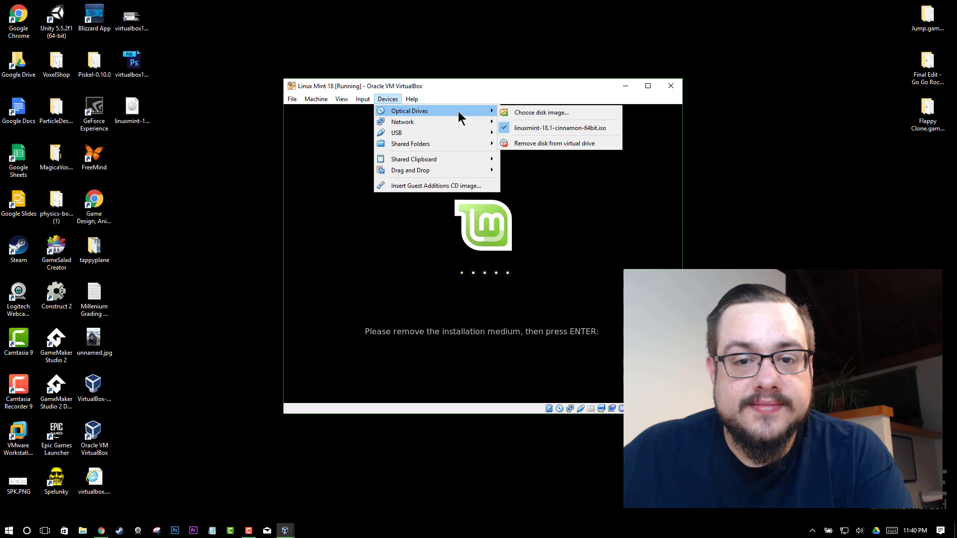
{"action": "left_click", "coordinate": [558, 128]}
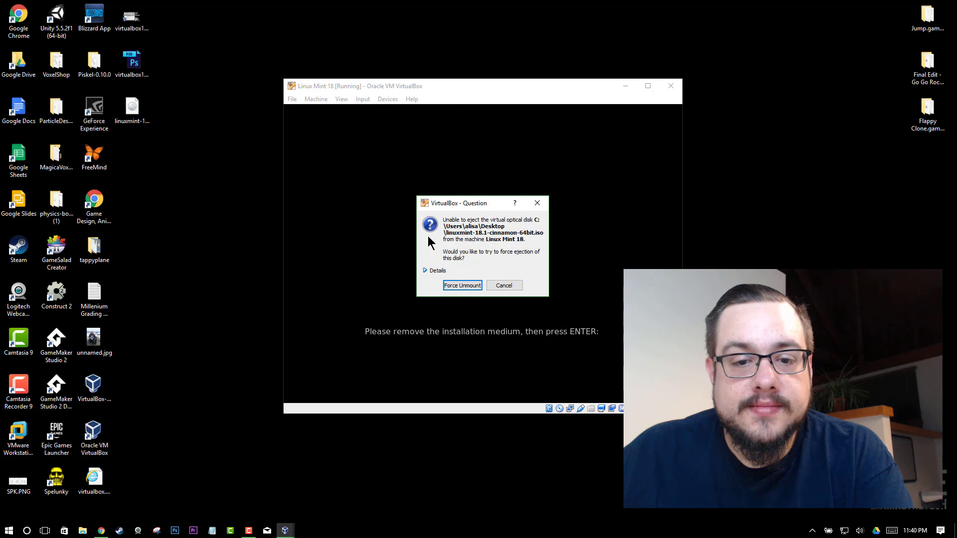
{"action": "left_click", "coordinate": [454, 287]}
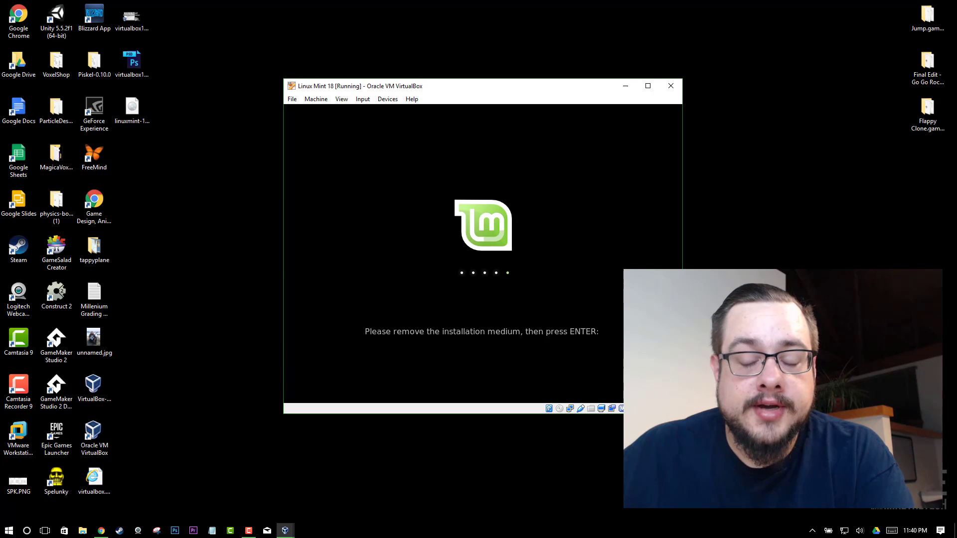
{"action": "key", "text": "Return"}
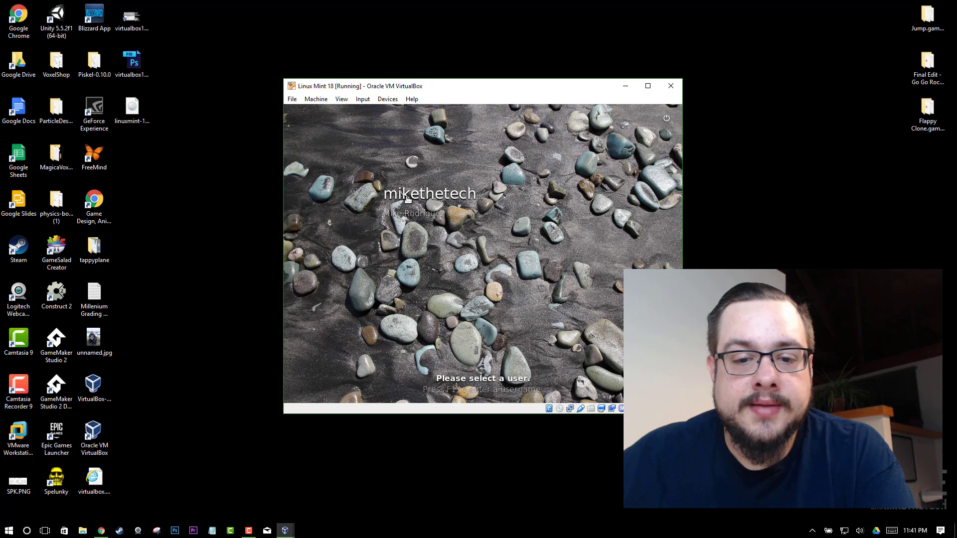
Select the new user on the login screen and sign in with the account password.
{"action": "left_click", "coordinate": [431, 199]}
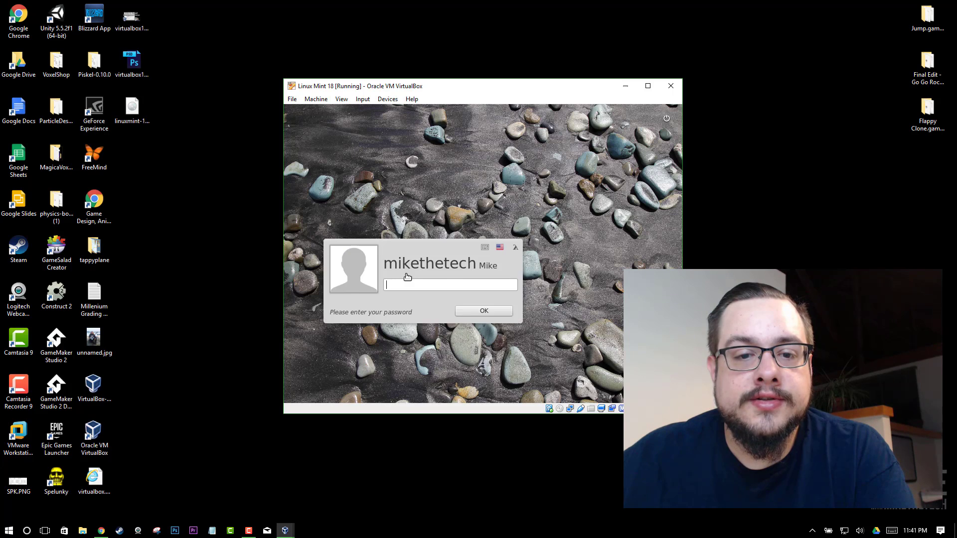
{"action": "type", "text": "••••••"}
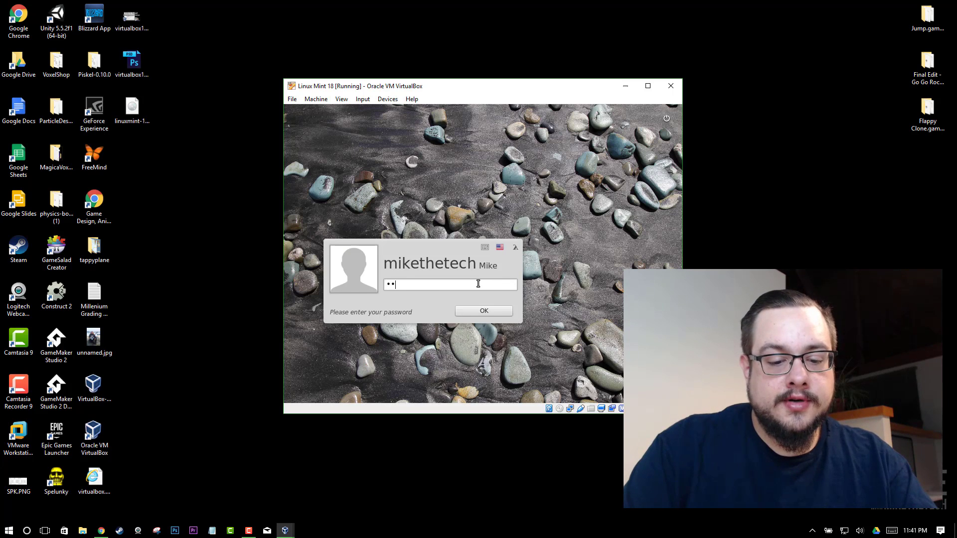
{"action": "key", "text": "Return"}
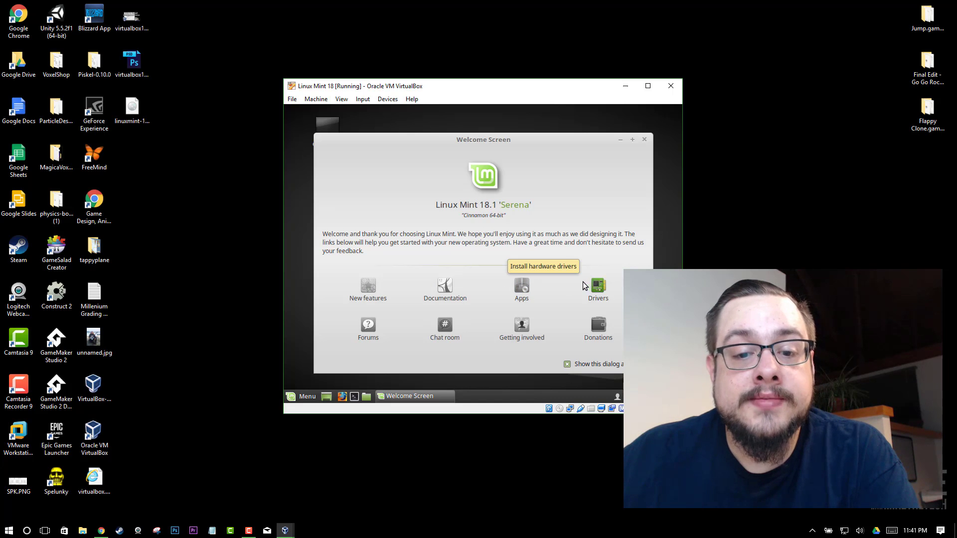
{"action": "left_click", "coordinate": [305, 396]}
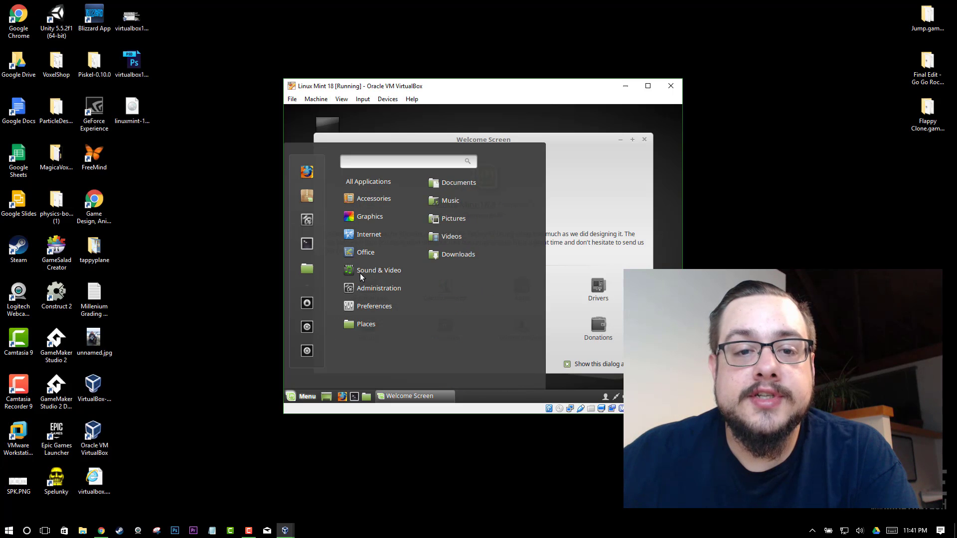
{"action": "left_click", "coordinate": [298, 396]}
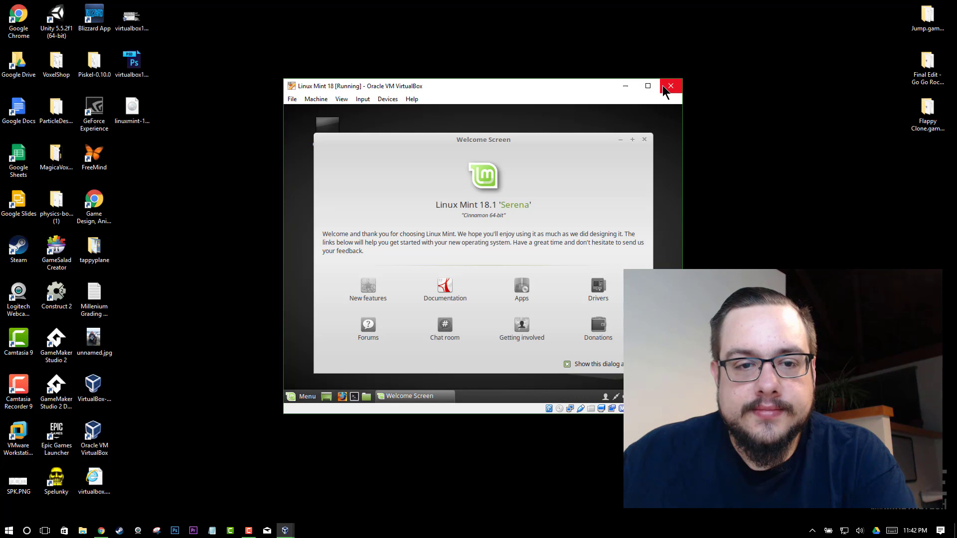
{"action": "left_click", "coordinate": [293, 100]}
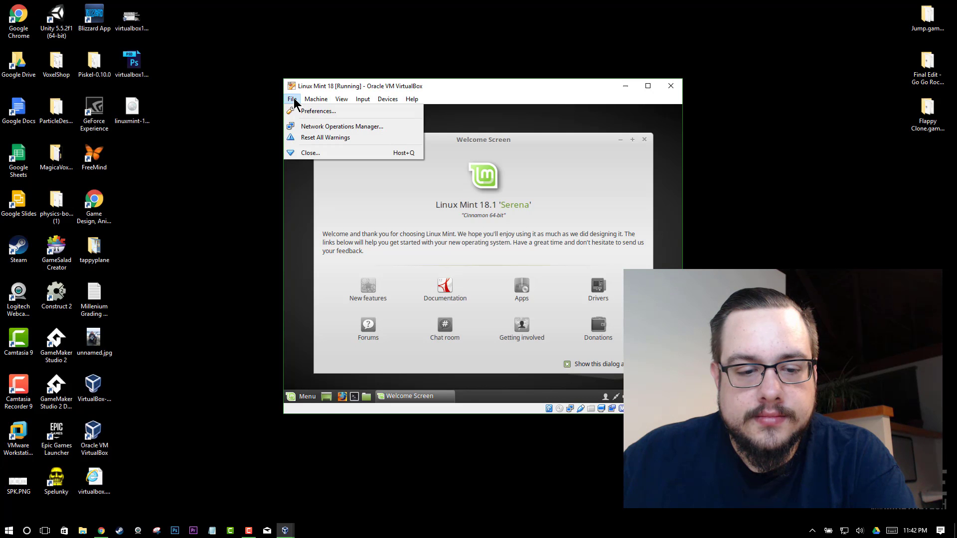
{"action": "left_click", "coordinate": [248, 530]}
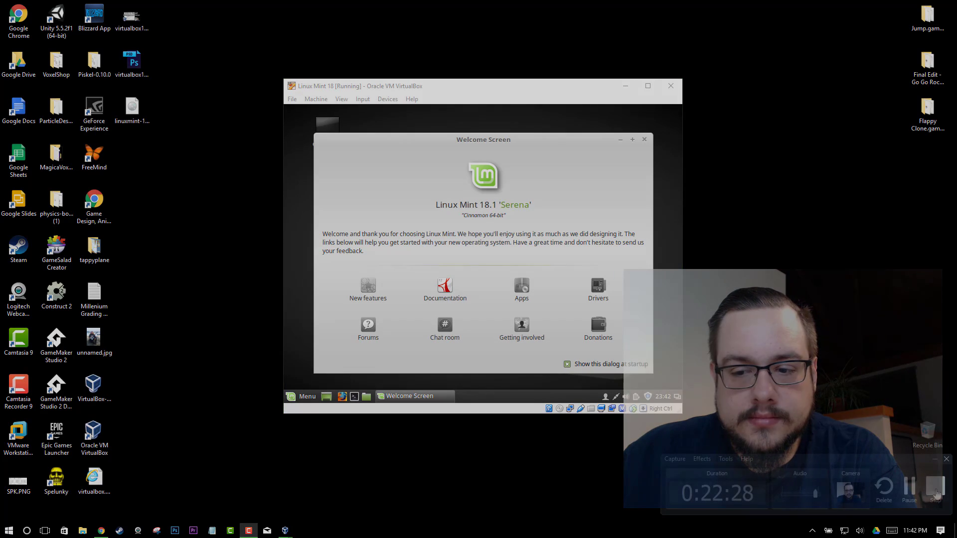